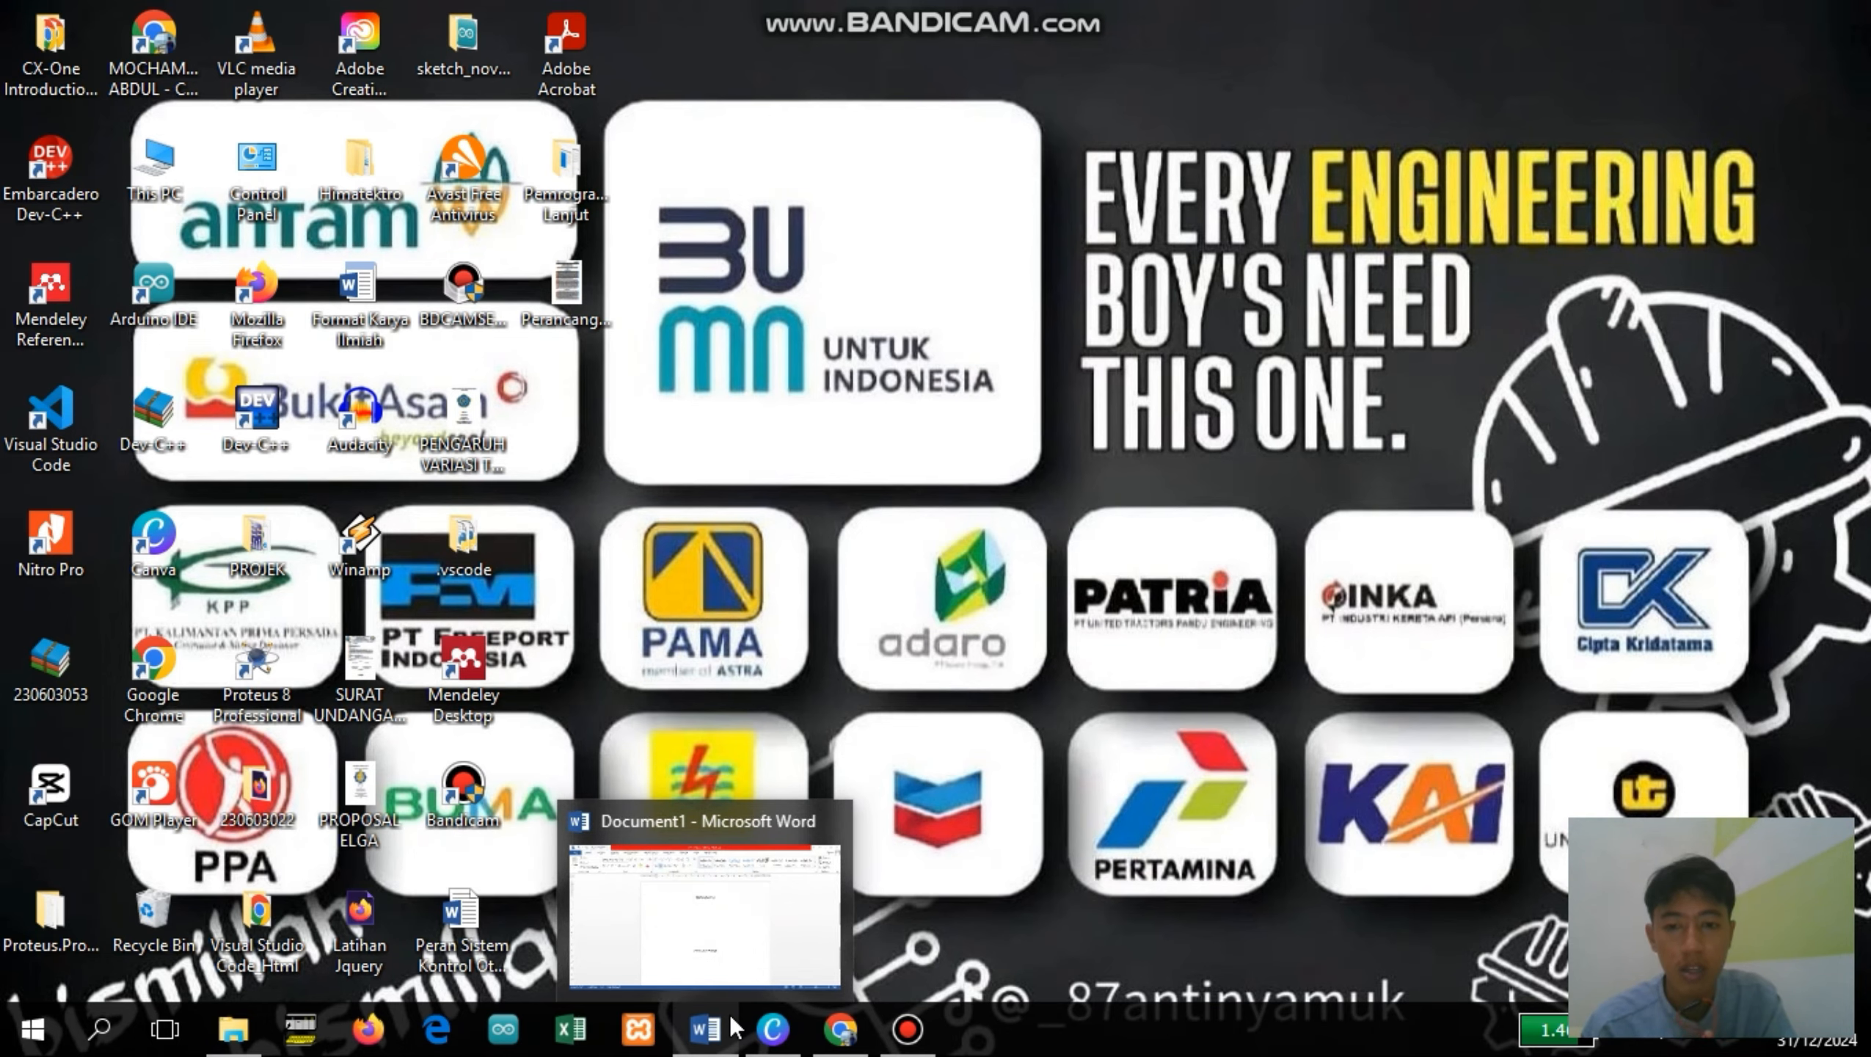
- Bring up the Word document, place the cursor below the PENDAHULUAN heading and display the Mendeley citation tools
left_click(734, 1028)
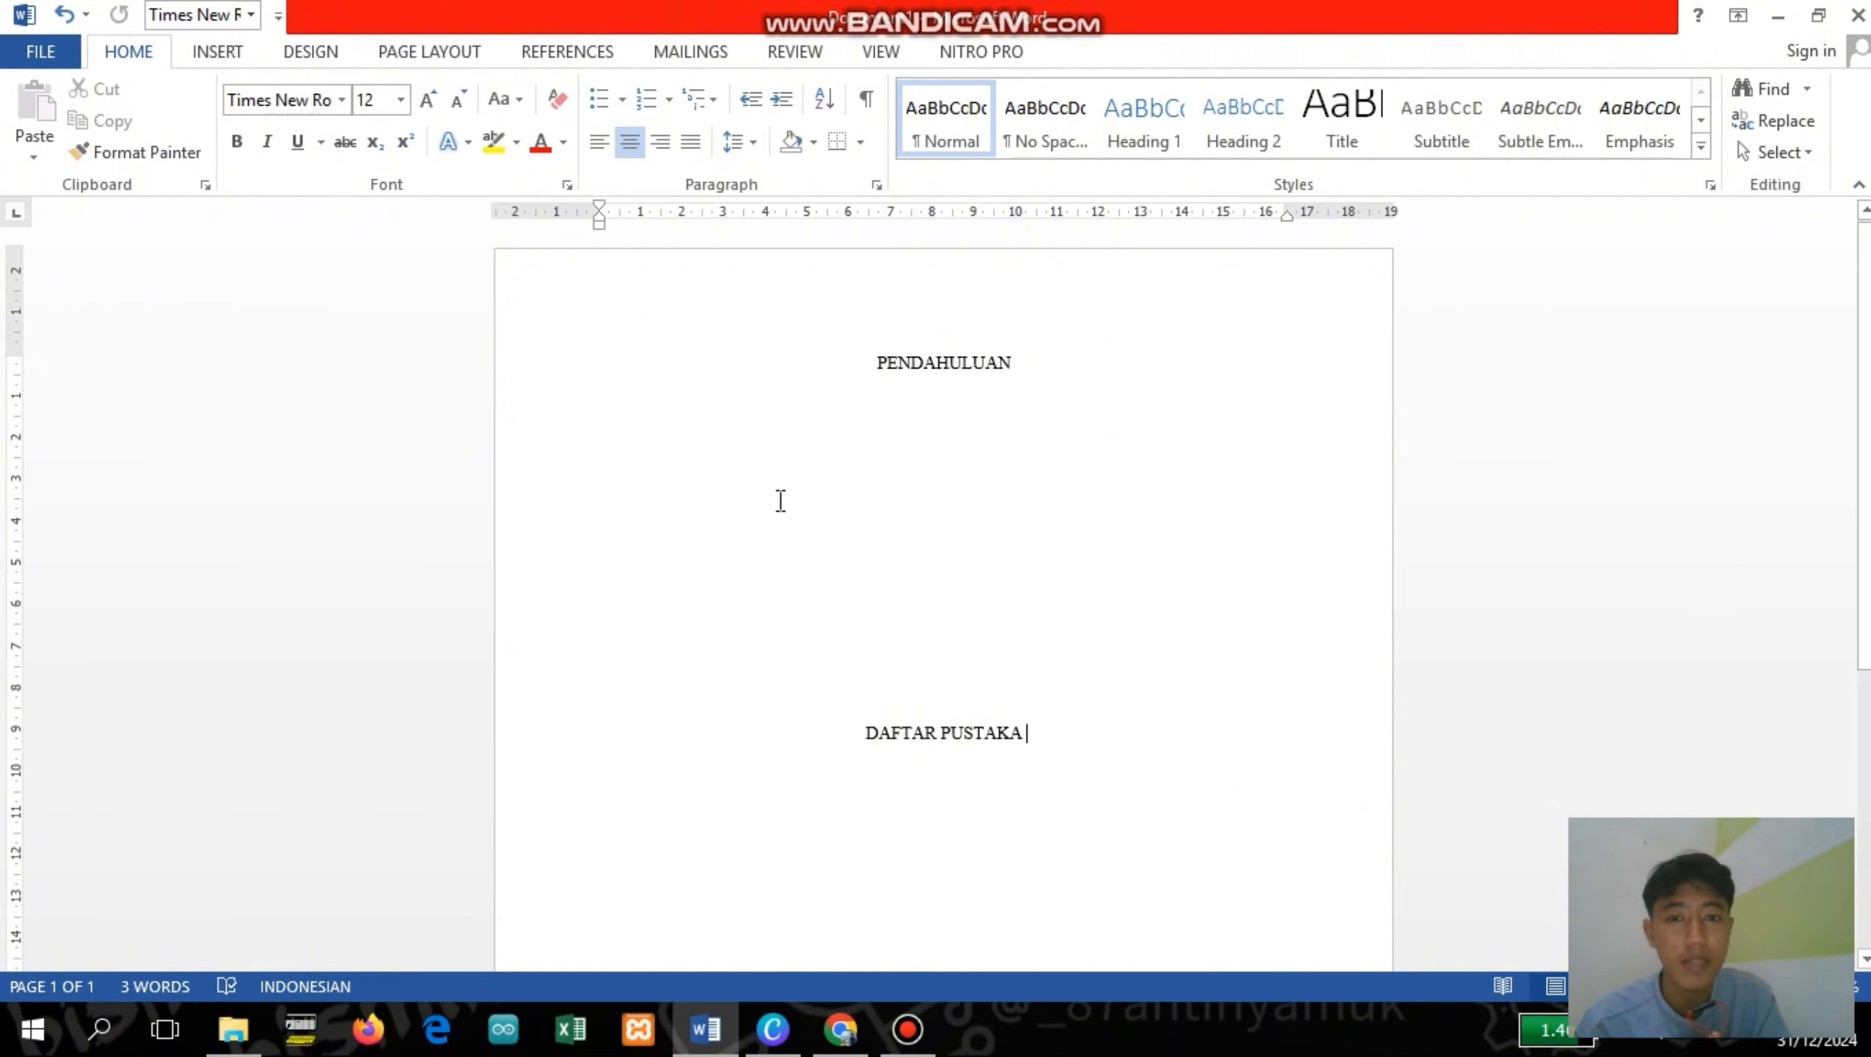
left_click(737, 436)
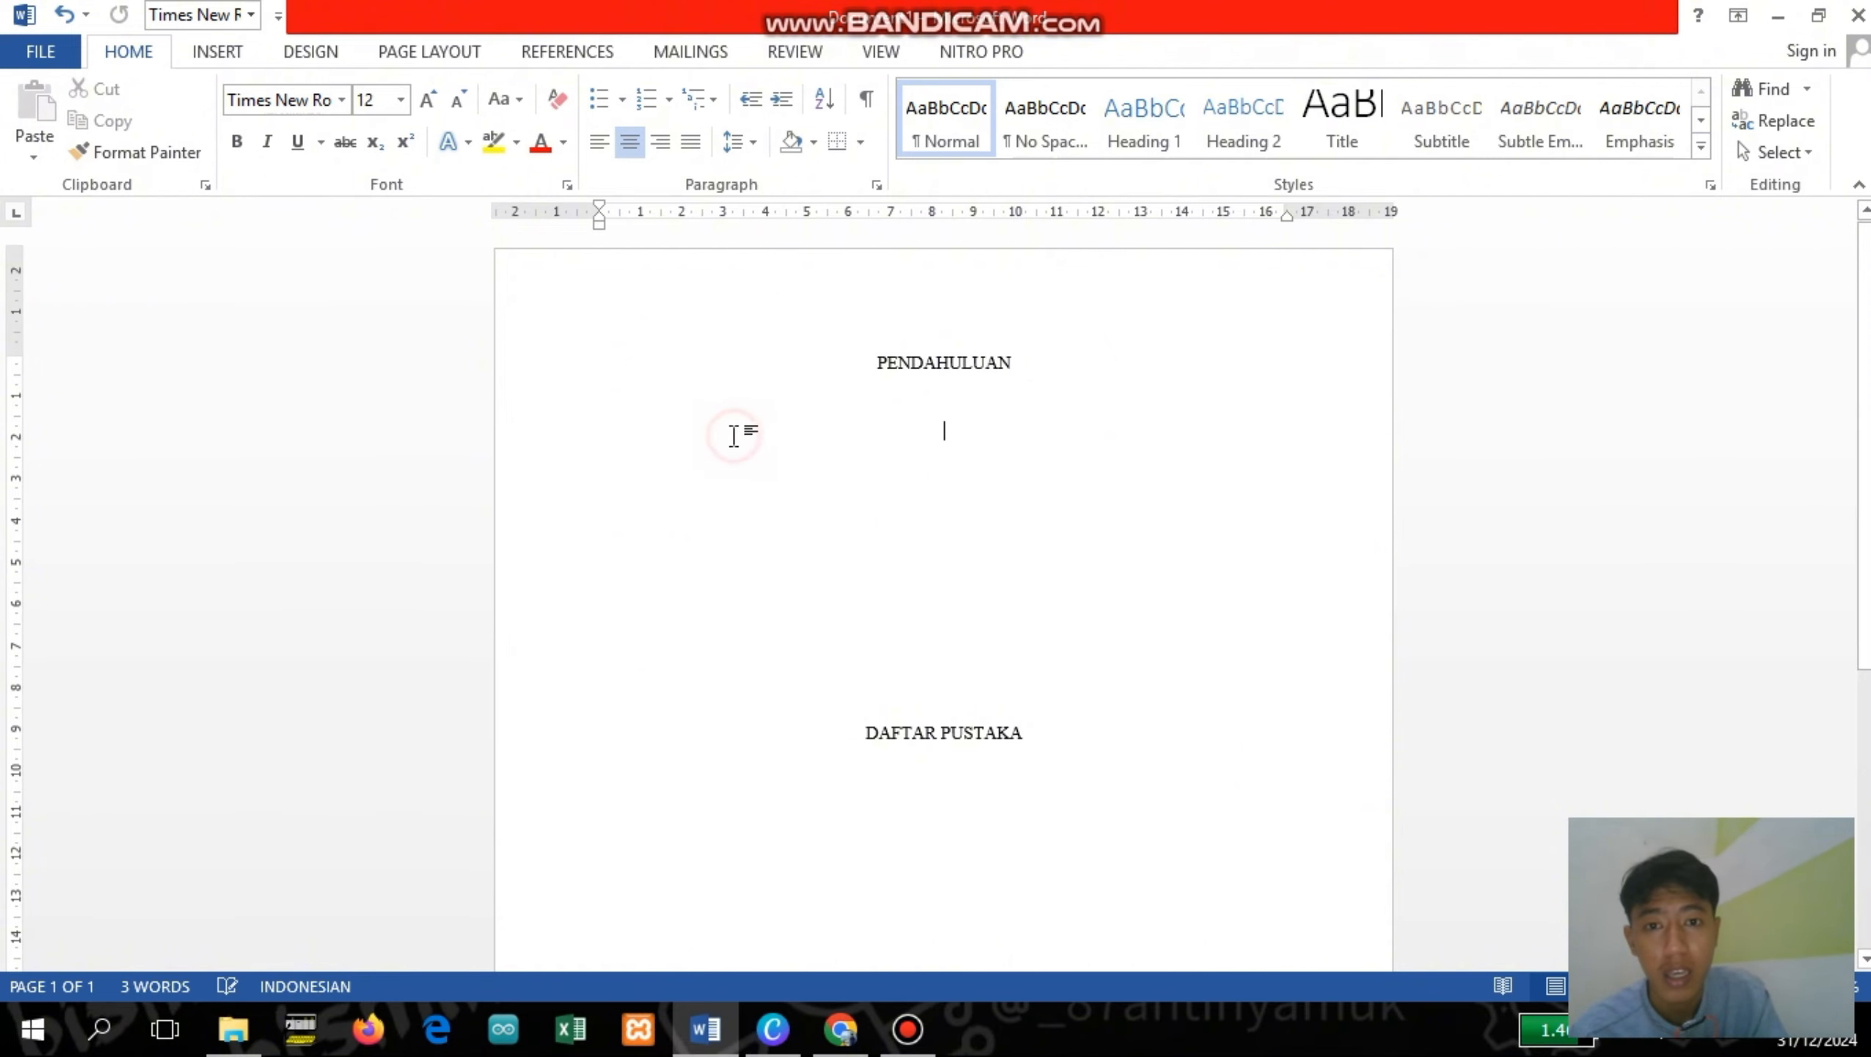
left_click(248, 64)
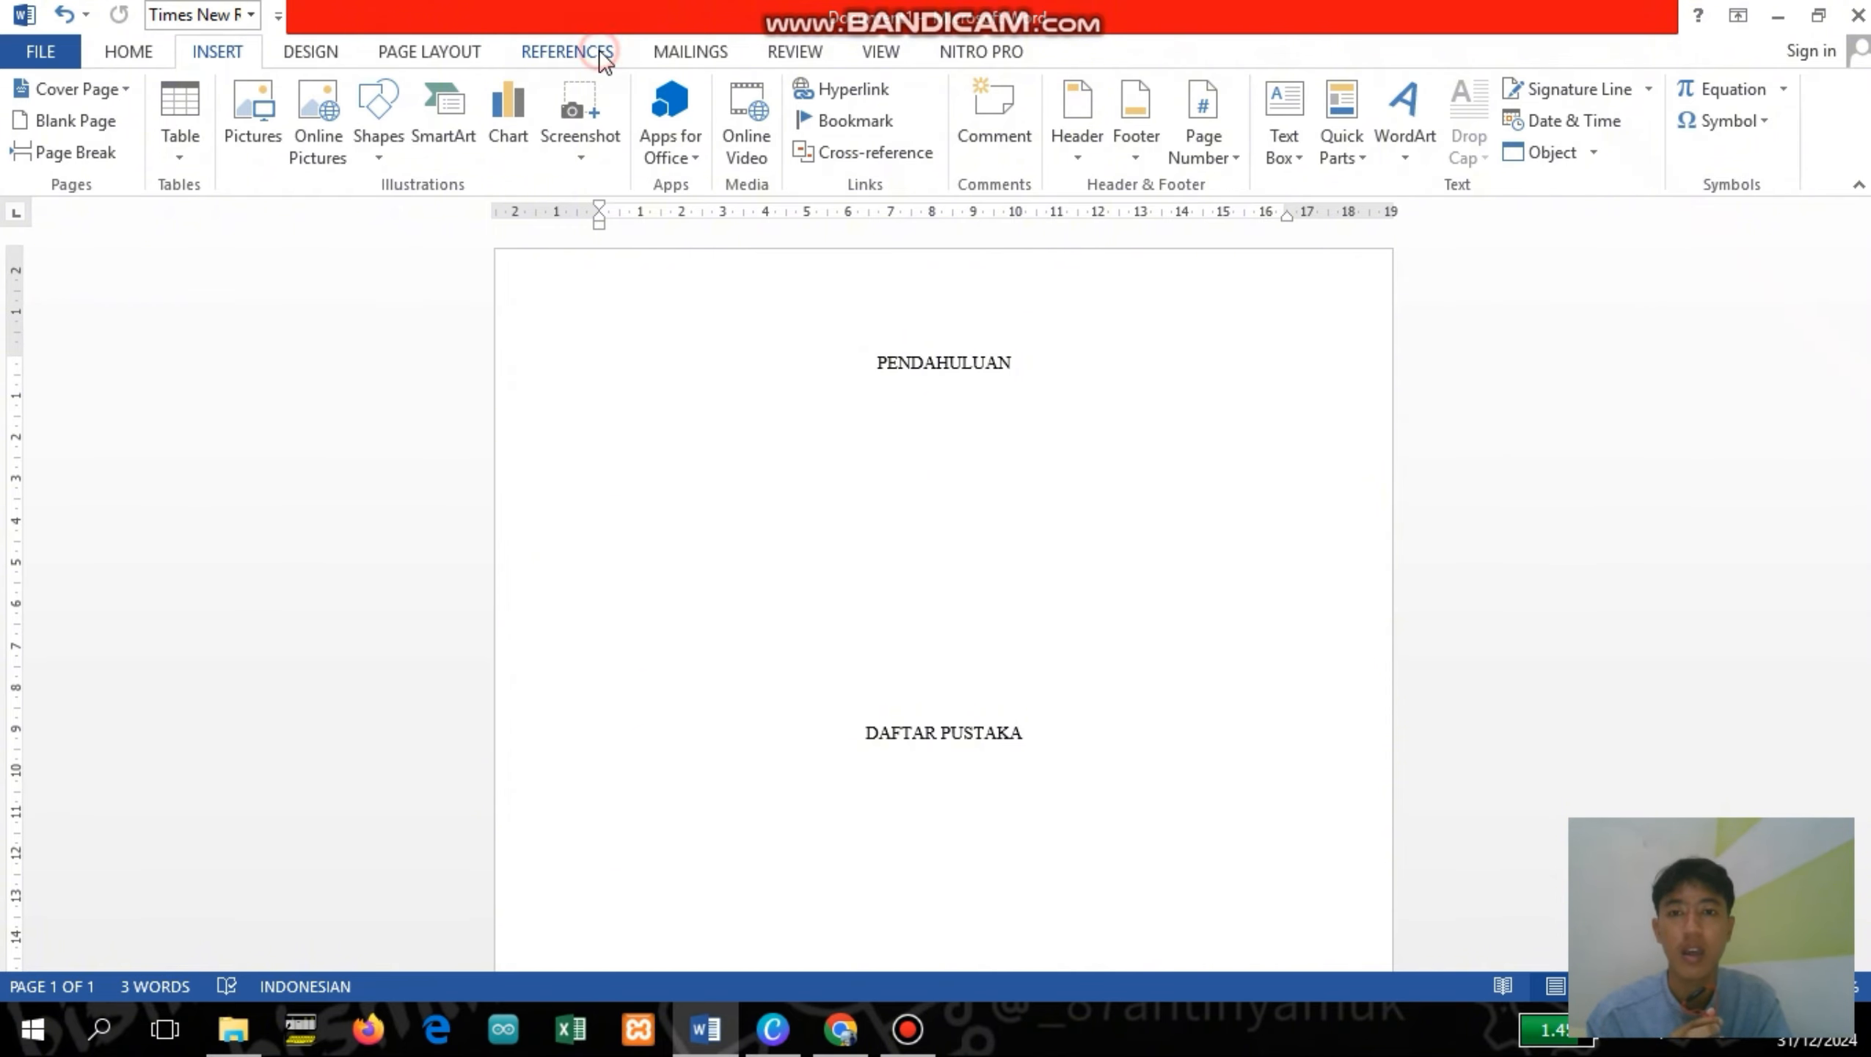
left_click(419, 50)
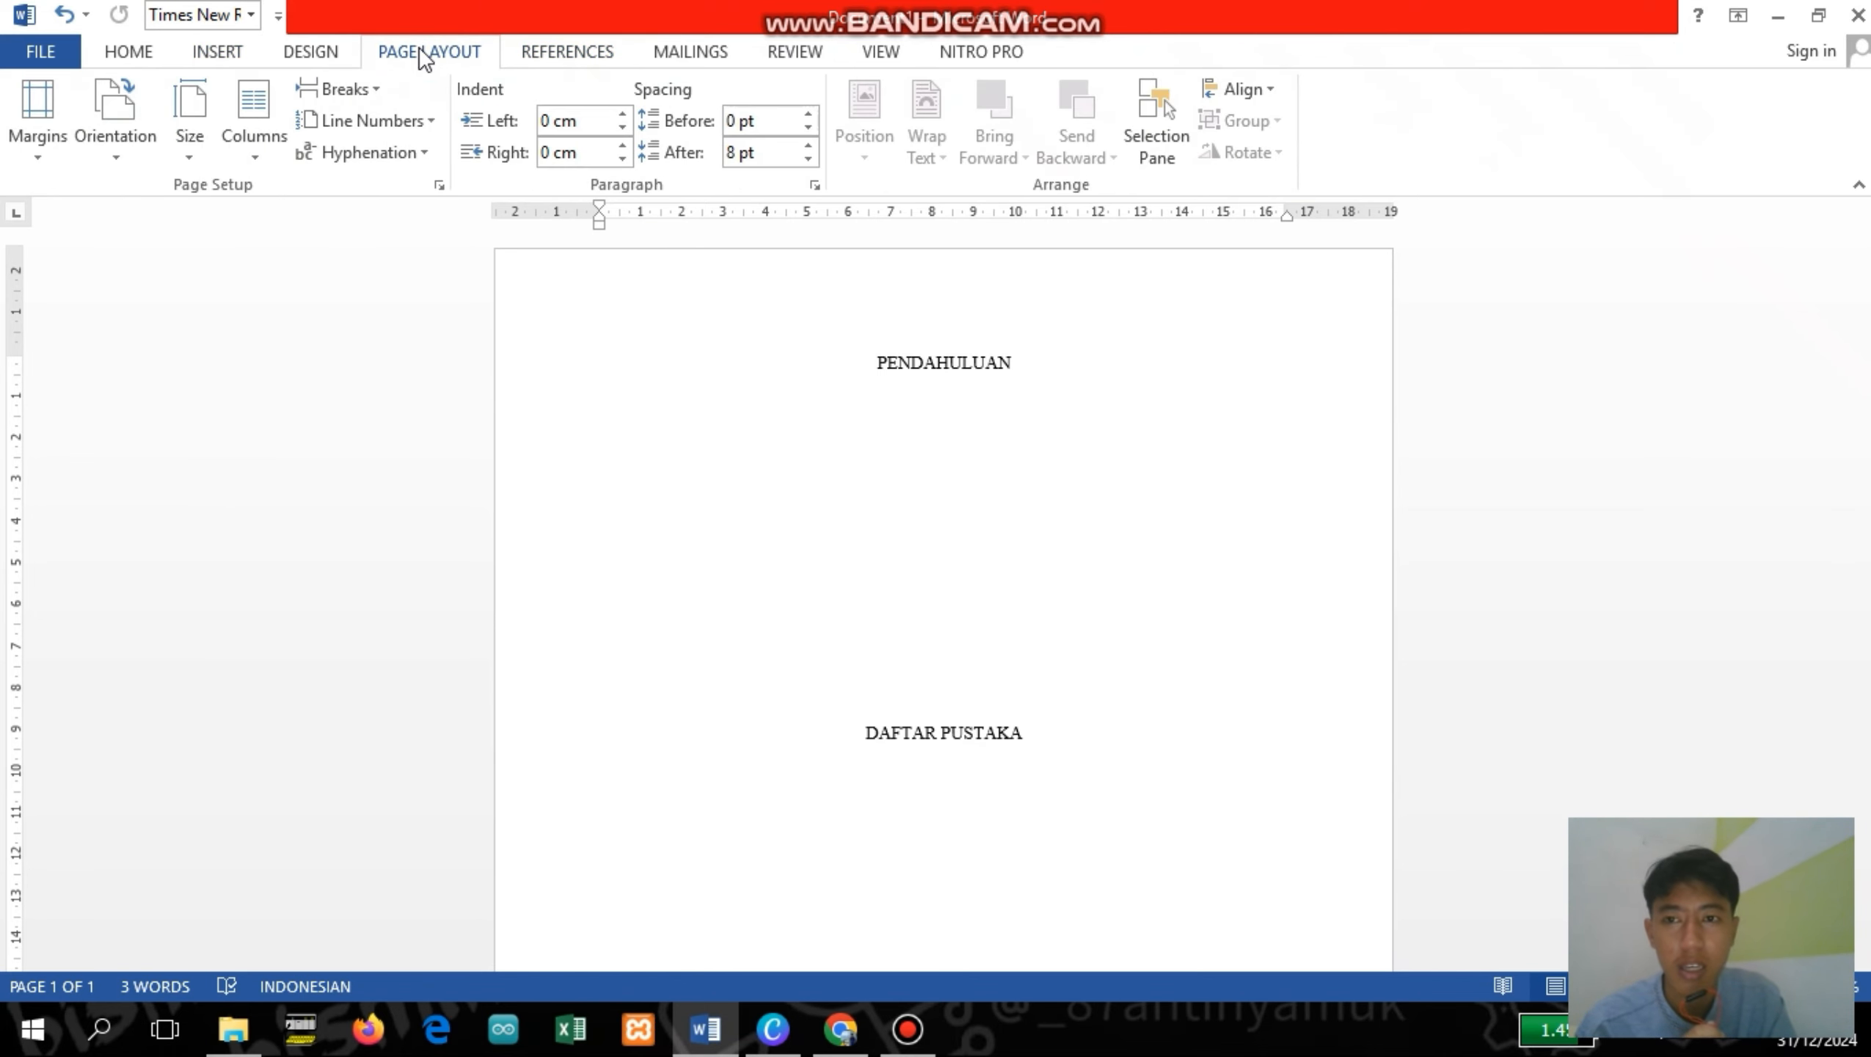
left_click(323, 54)
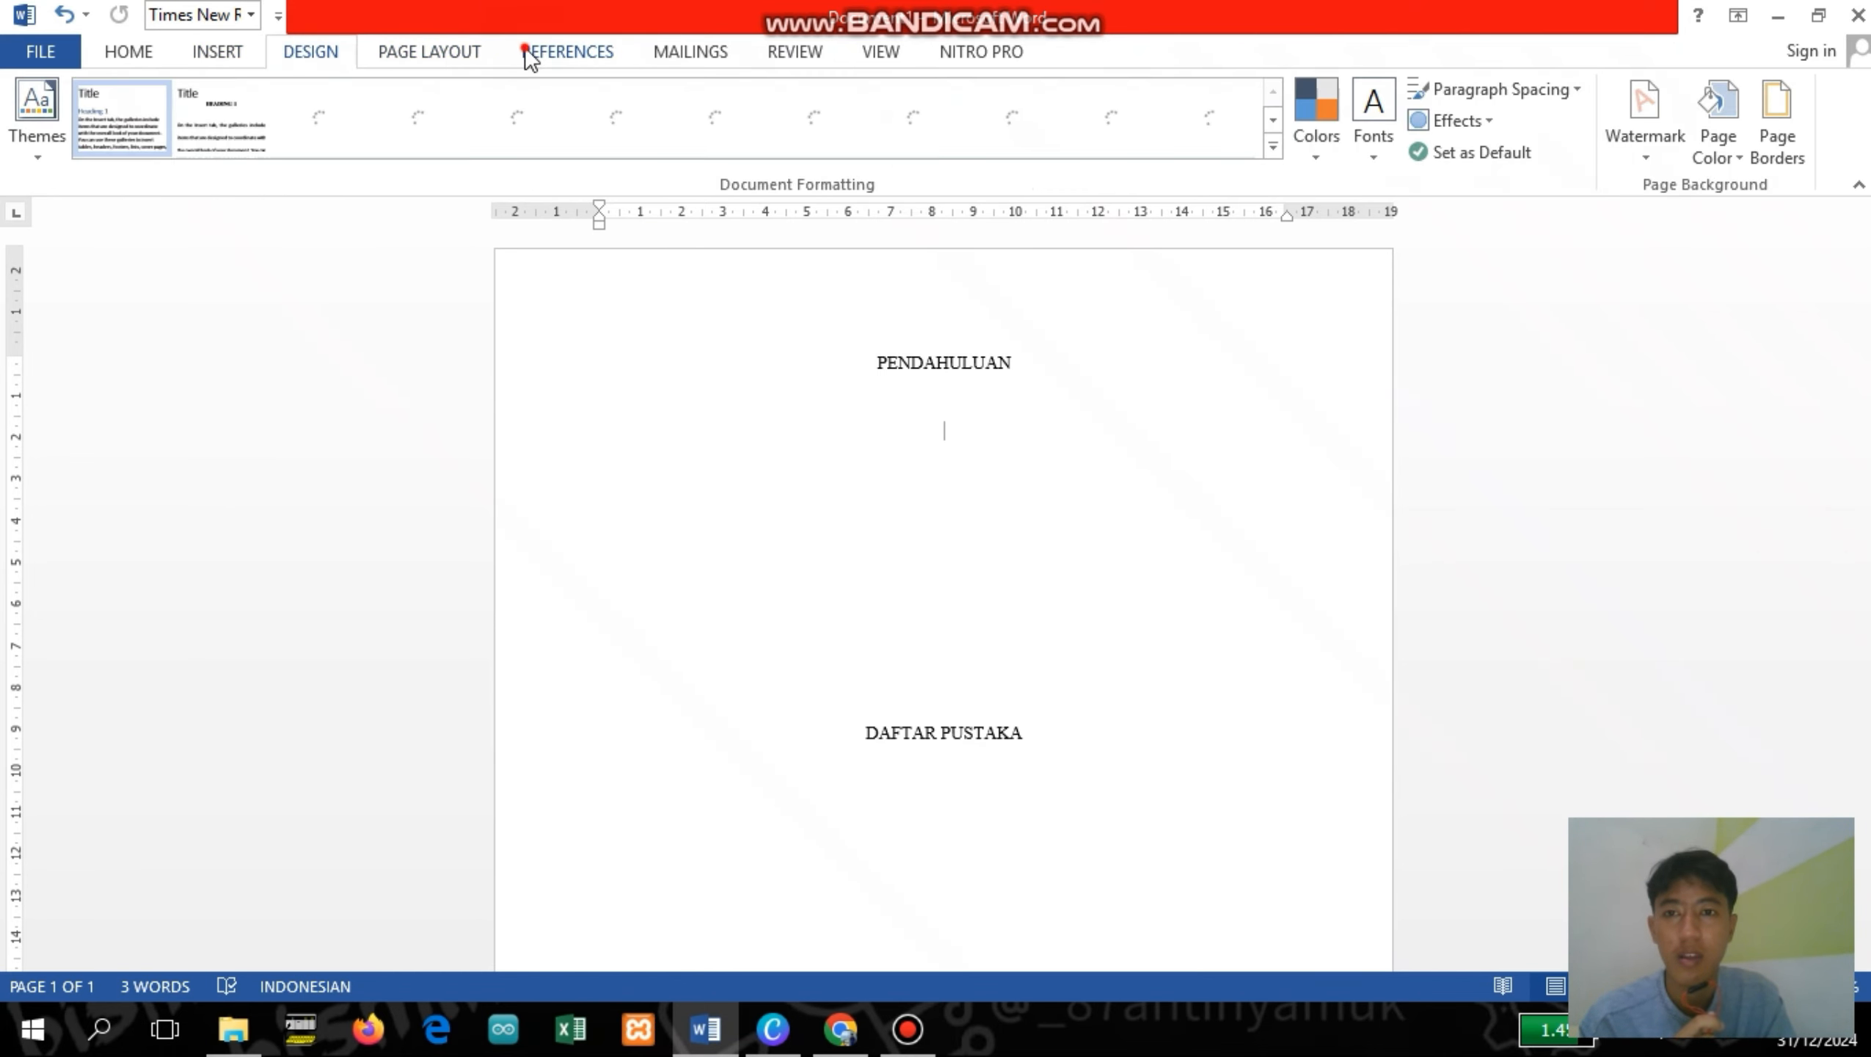
left_click(523, 50)
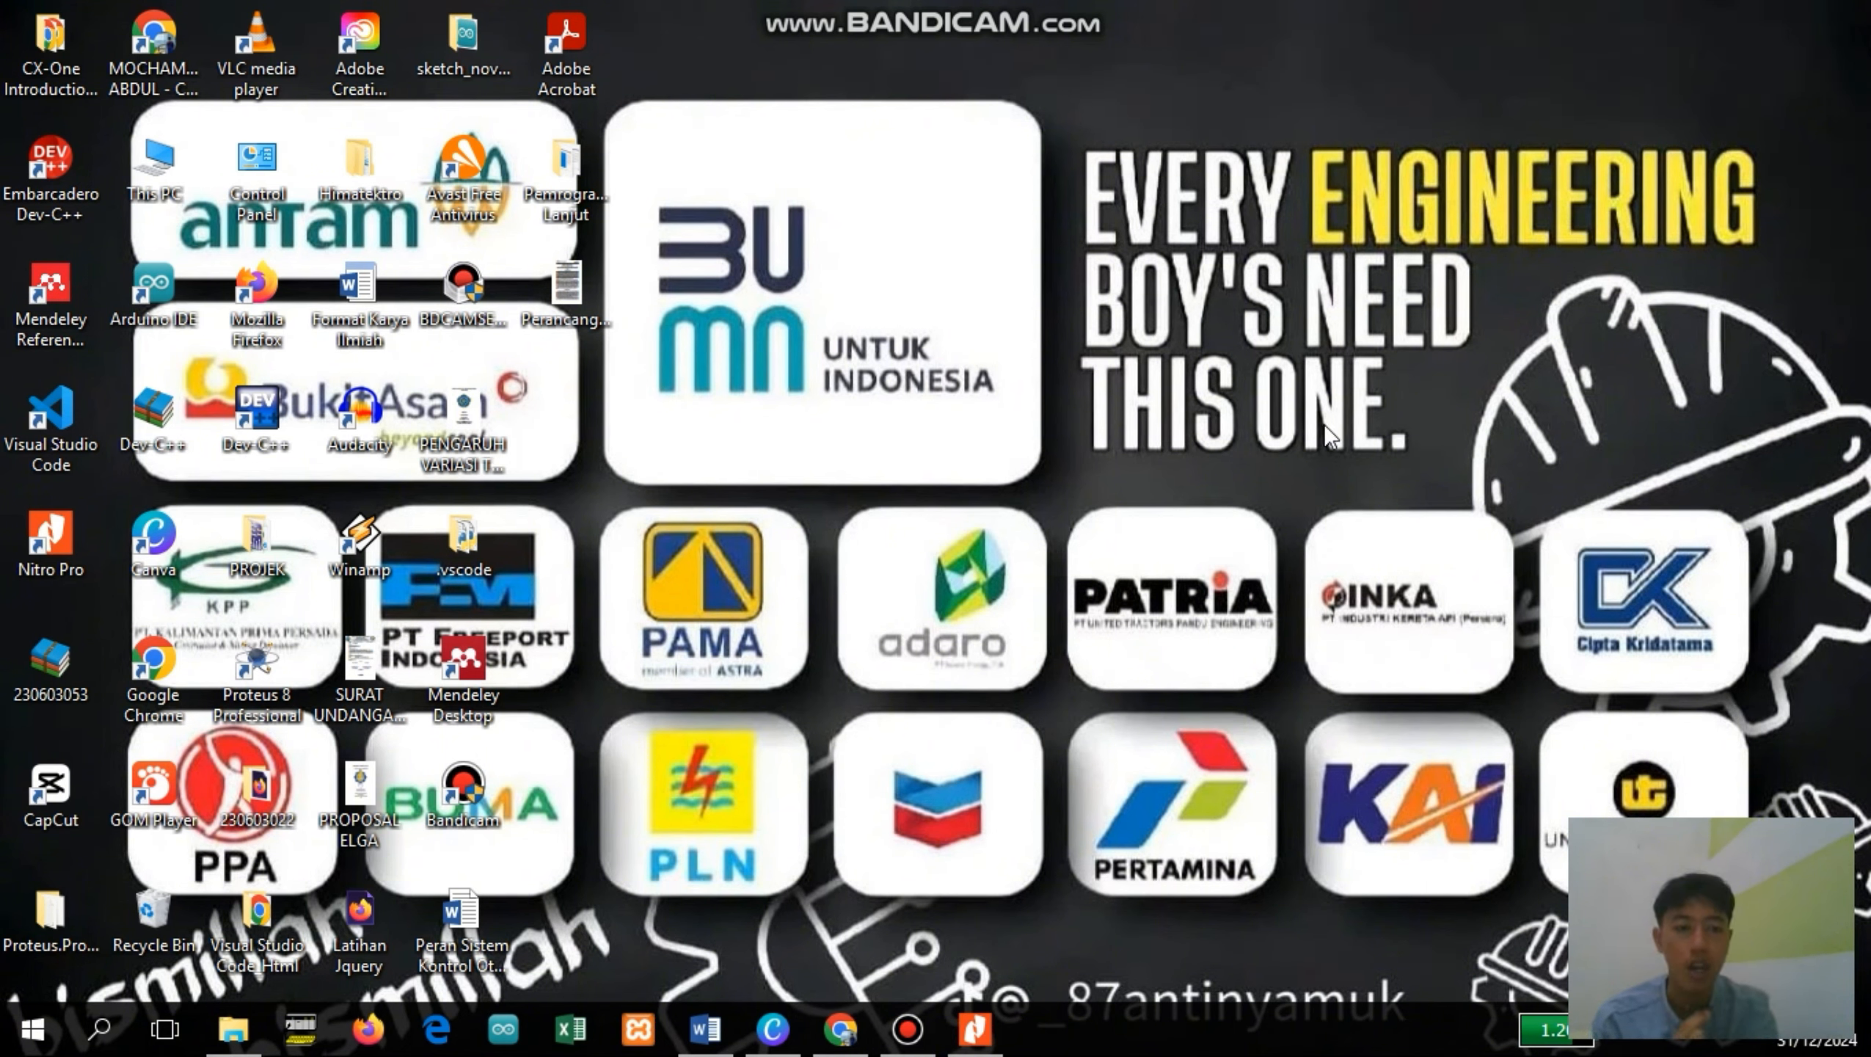
- Switch to pdf-libre.pdf in Chrome and copy the first sentence of its PENDAHULUAN section, from "Seiring dengan" to "mikrokontroler"
left_click(707, 1030)
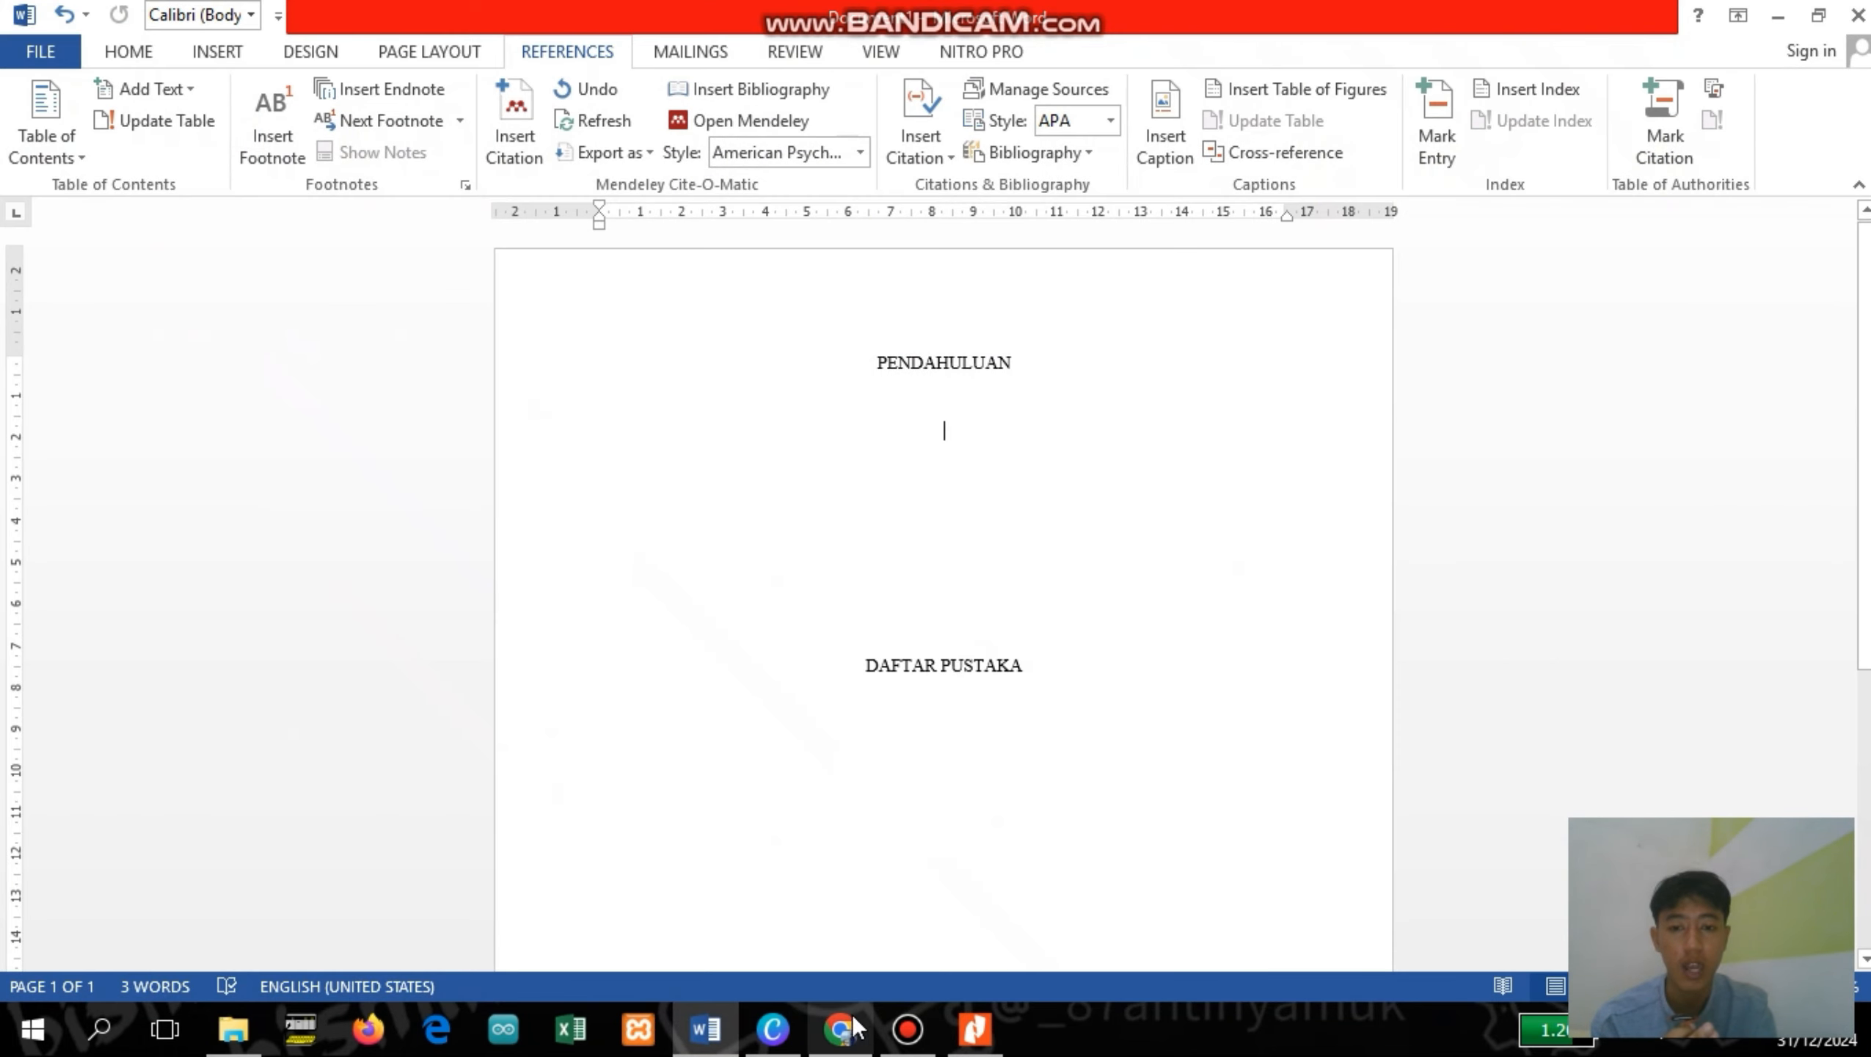
mouse_move(860, 1028)
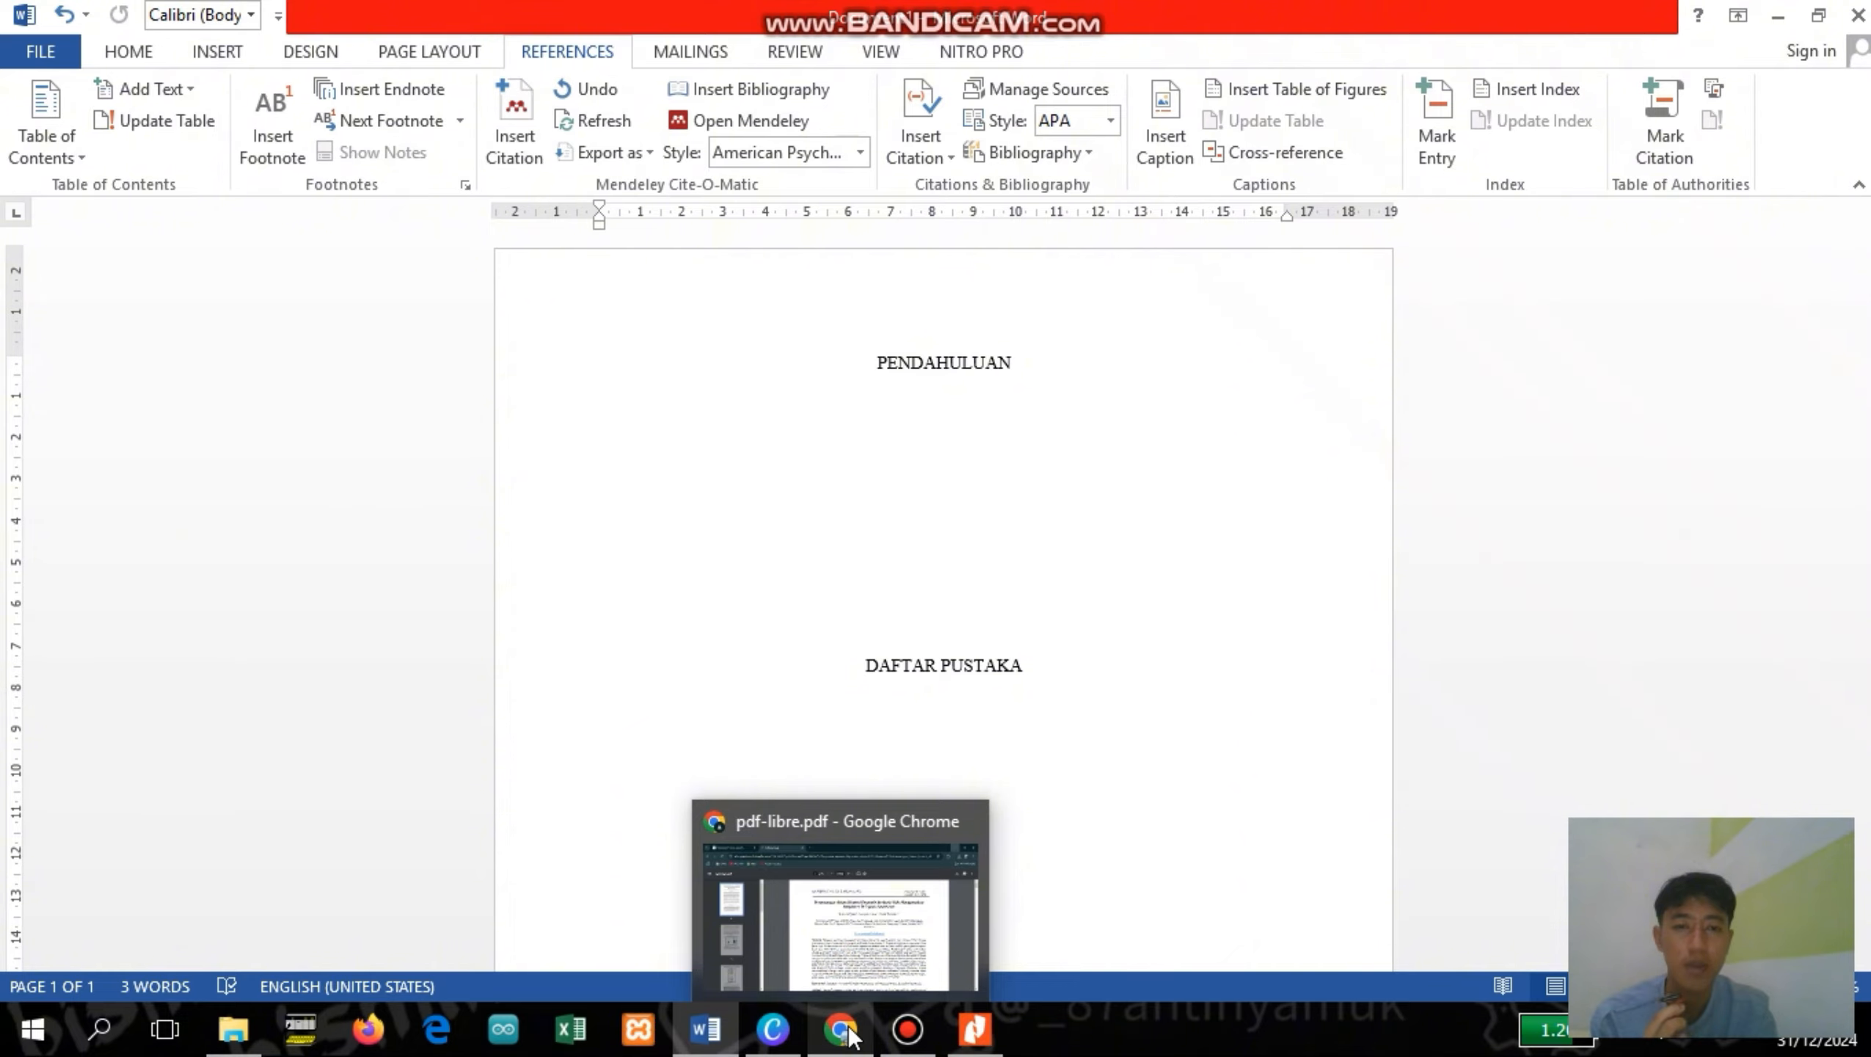
left_click(843, 1031)
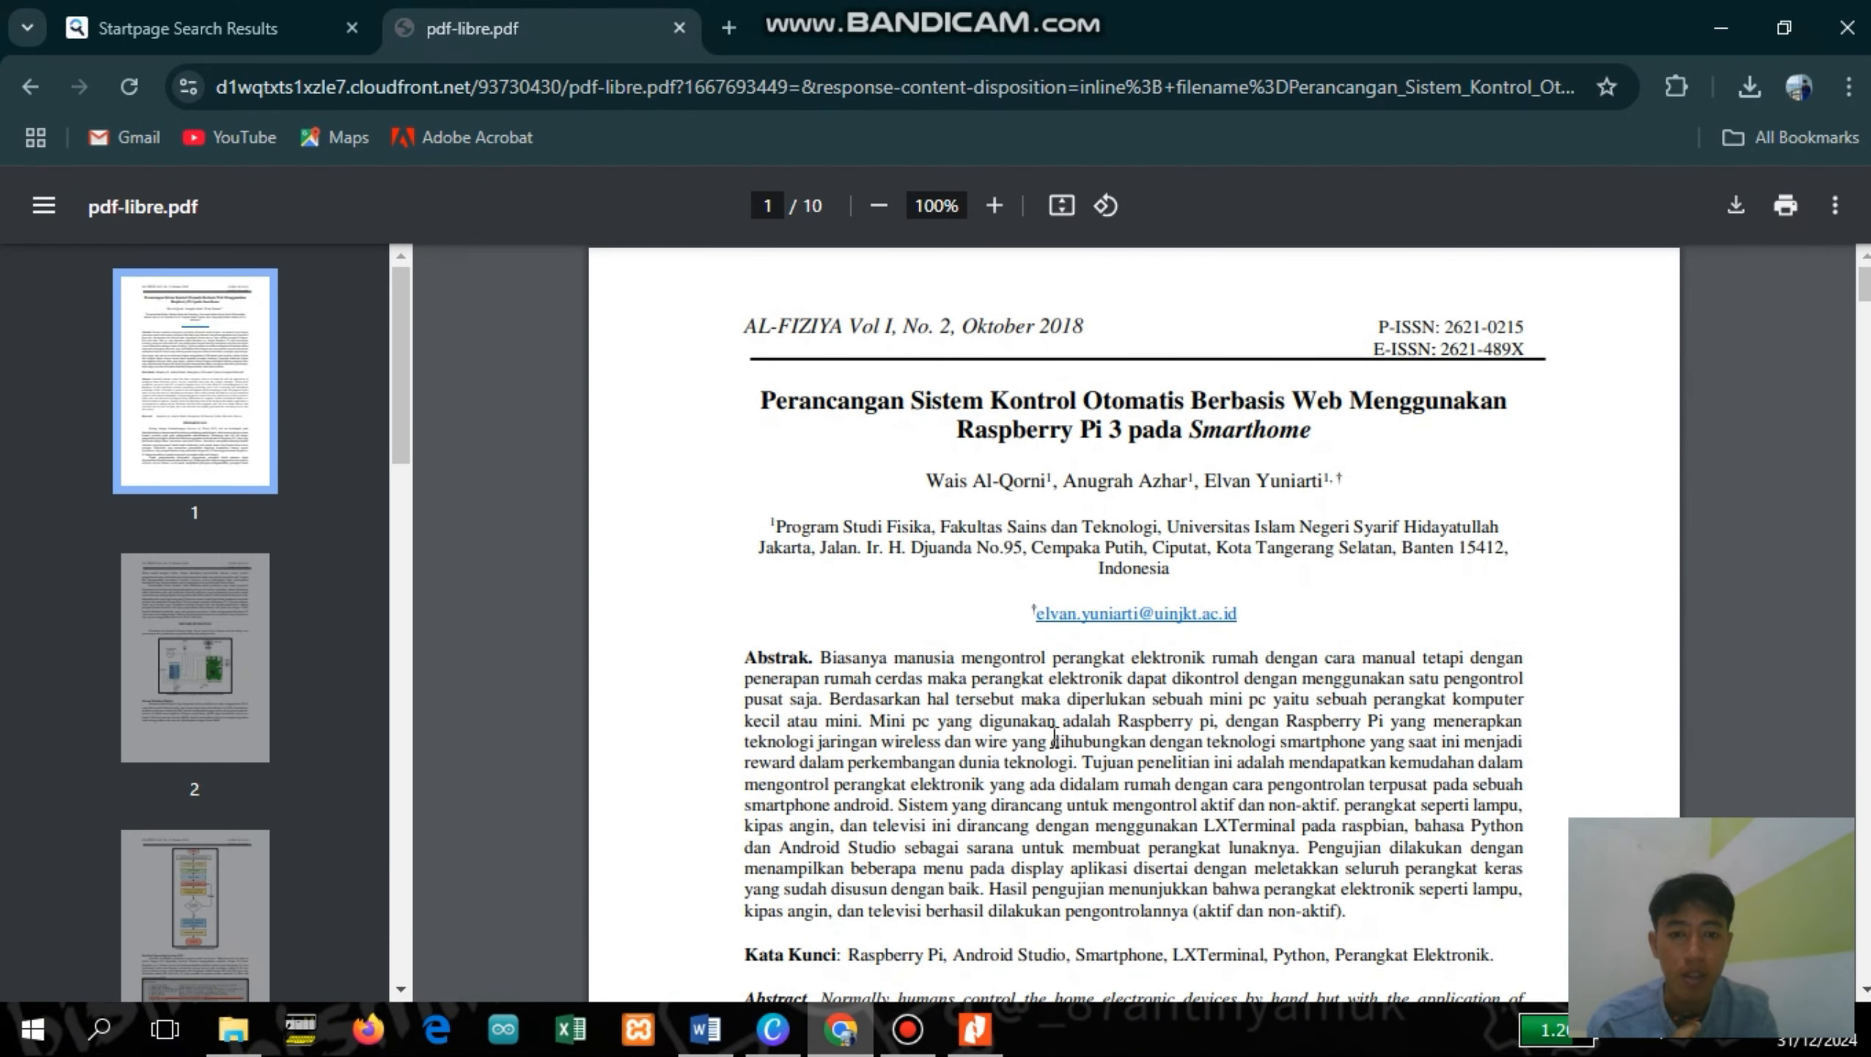
scroll(954, 774, "down", 2)
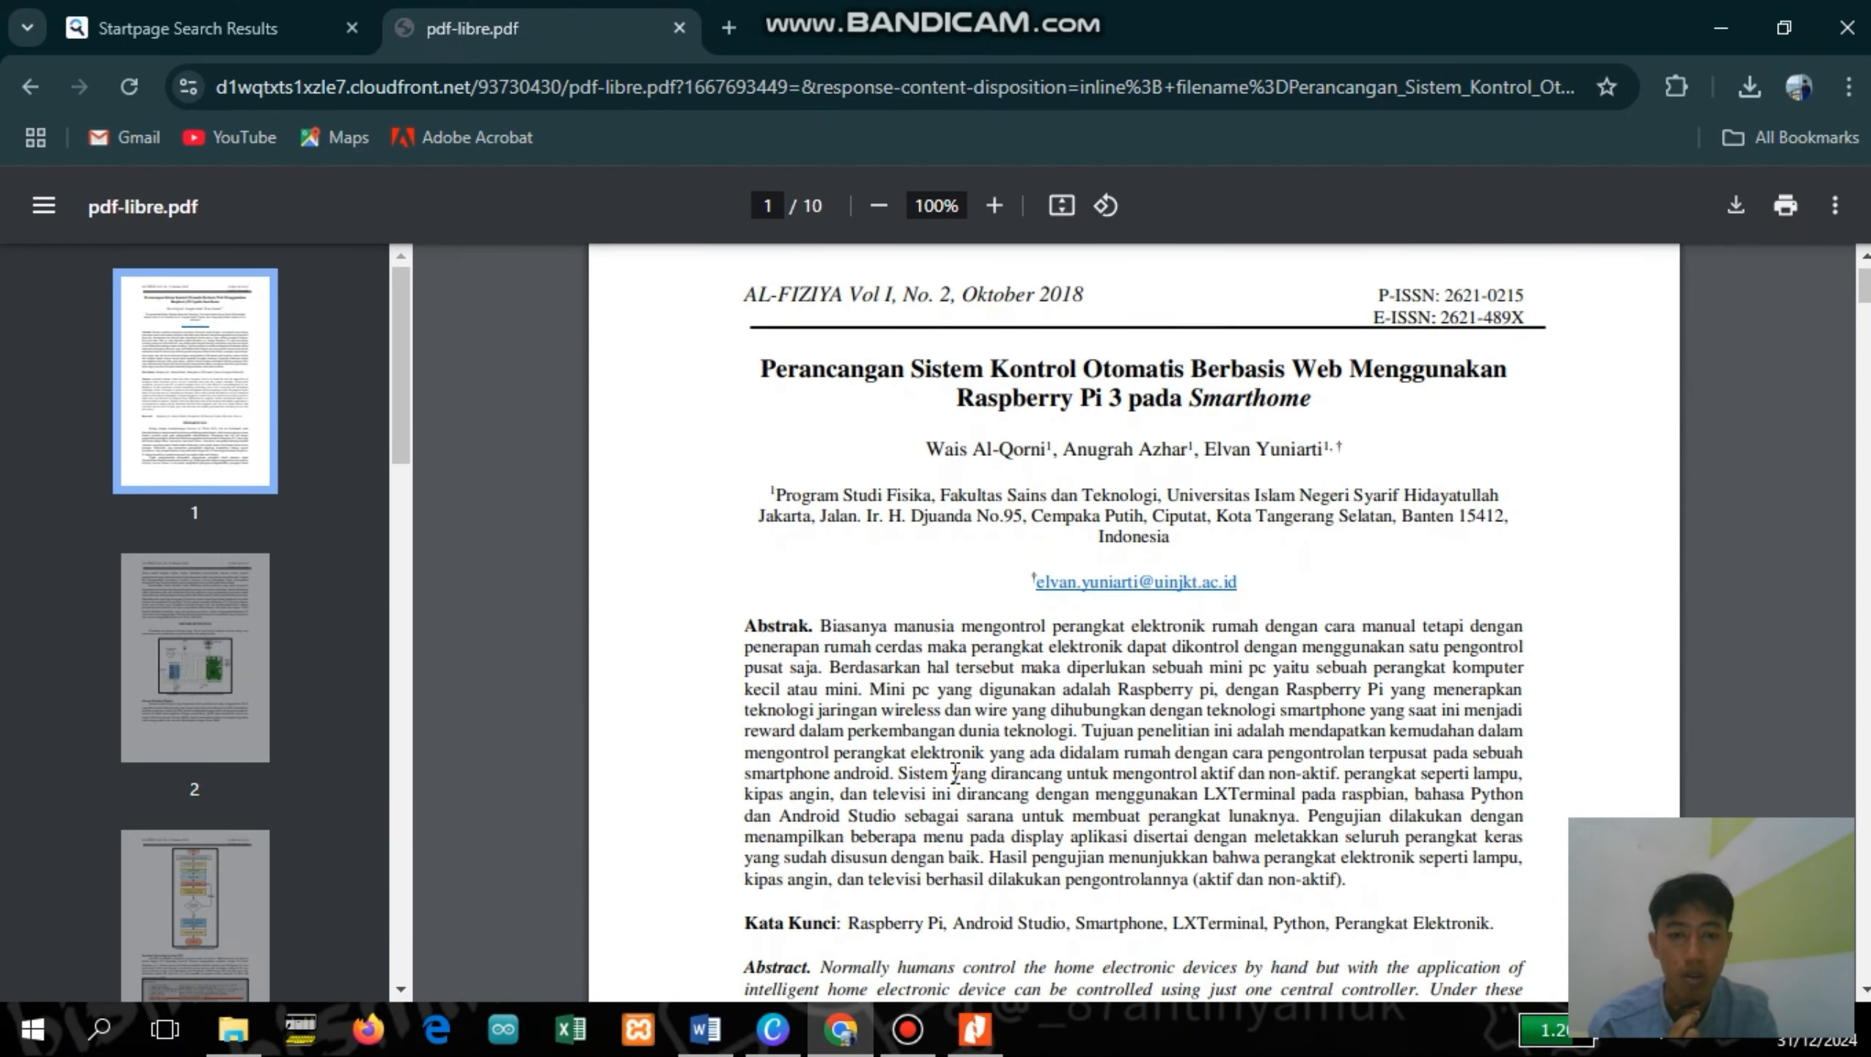
scroll(954, 774, "down", 5)
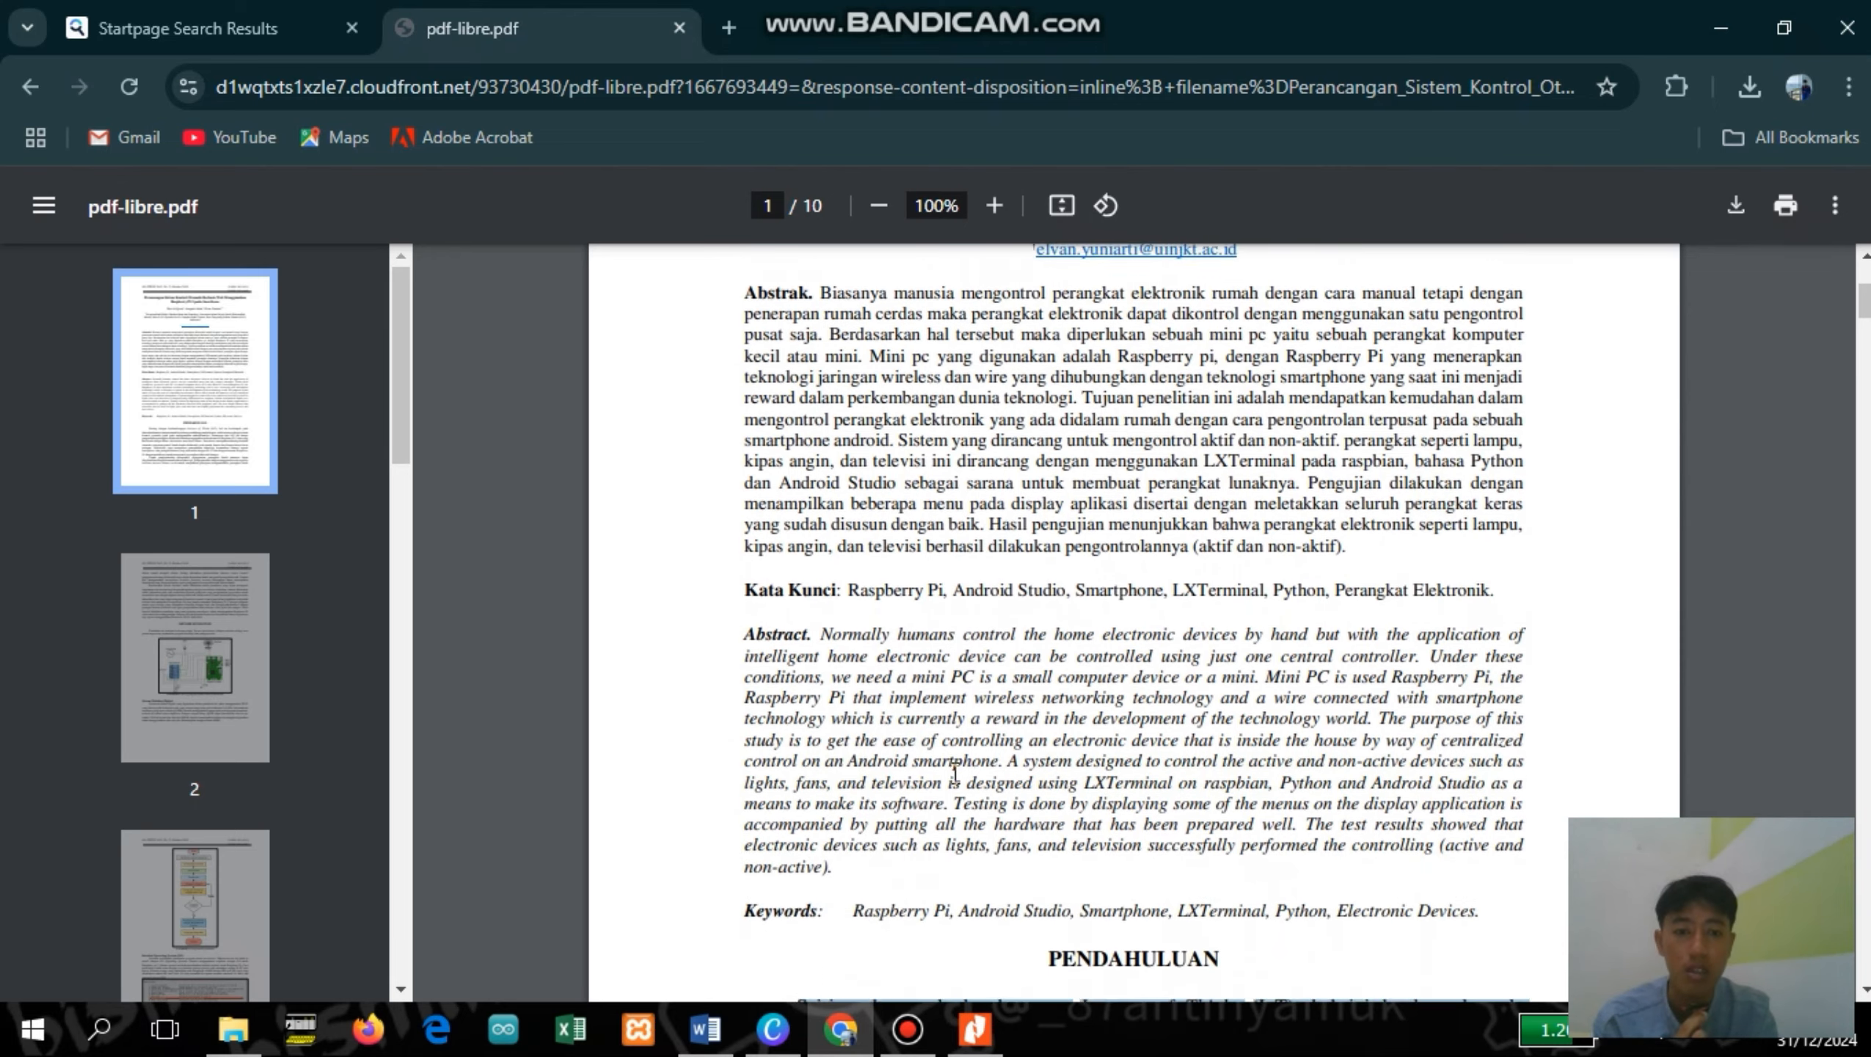
scroll(954, 773, "down", 4)
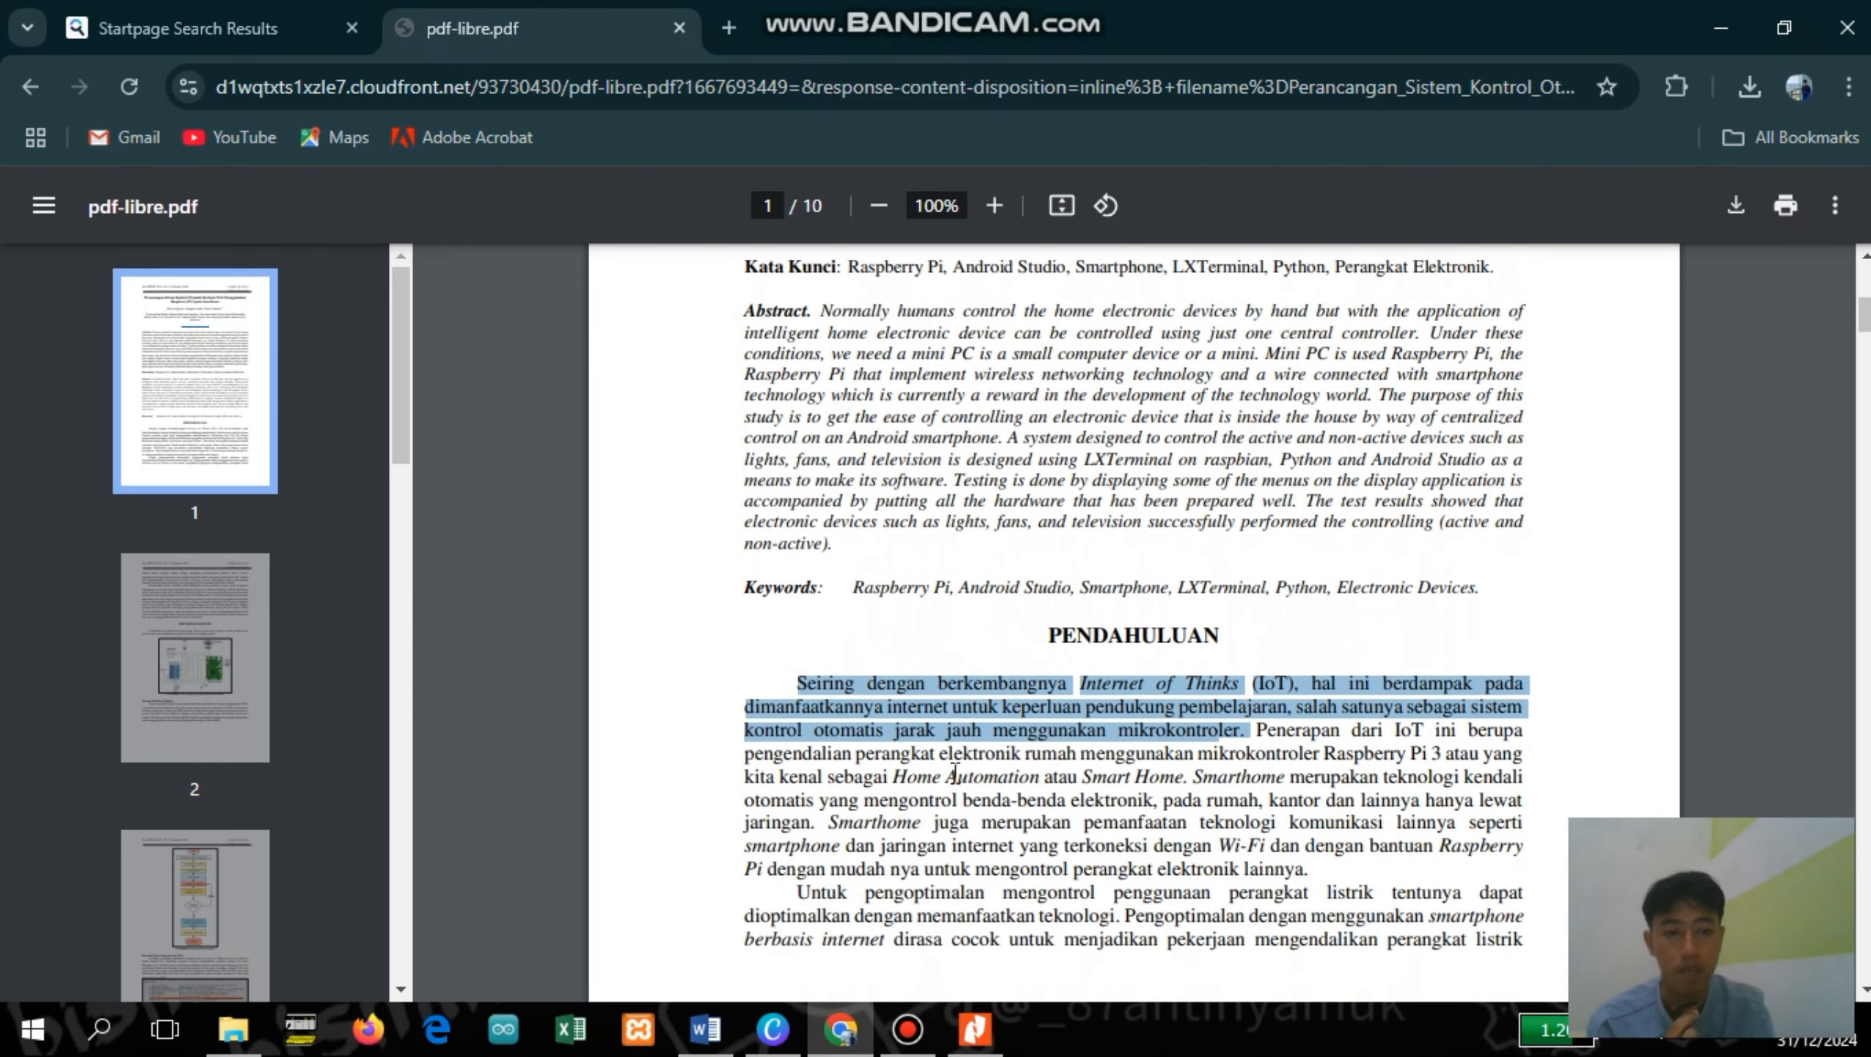
left_click(894, 709)
scroll(894, 709, "down", 2)
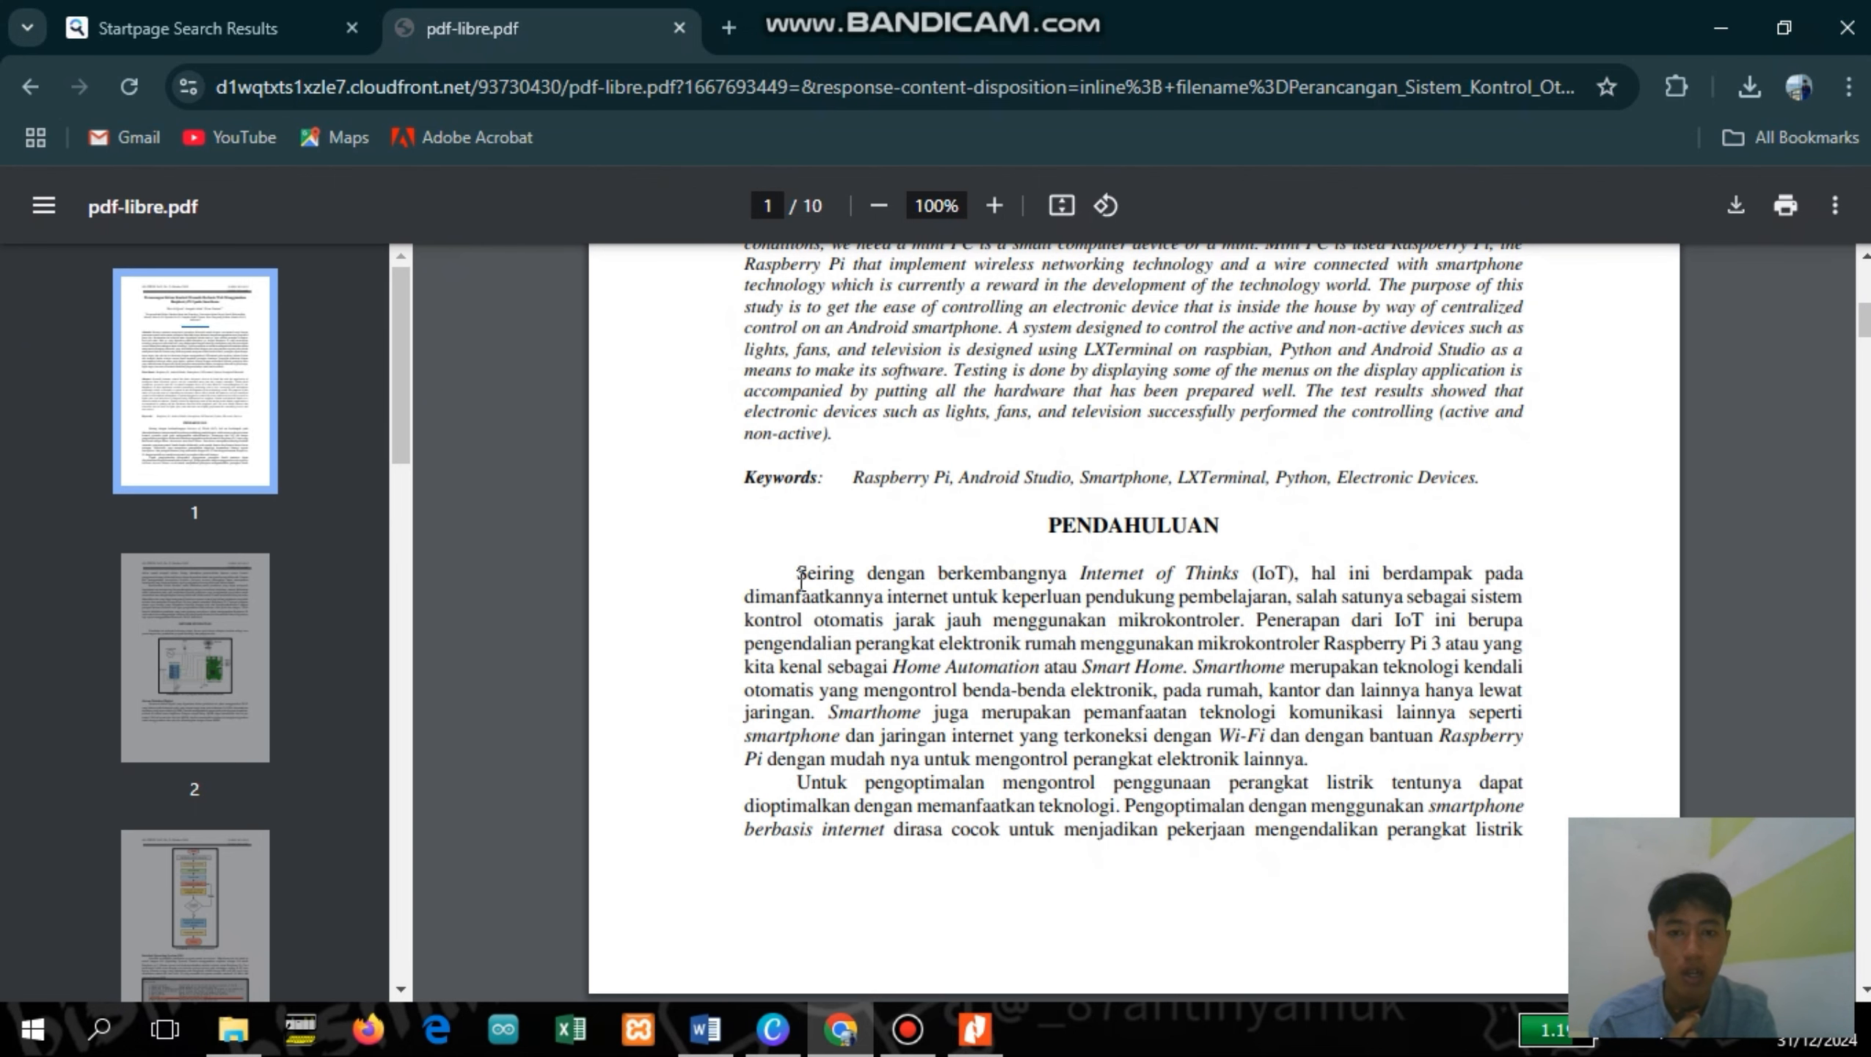
left_click_drag(800, 573, 1245, 619)
key("ctrl+c")
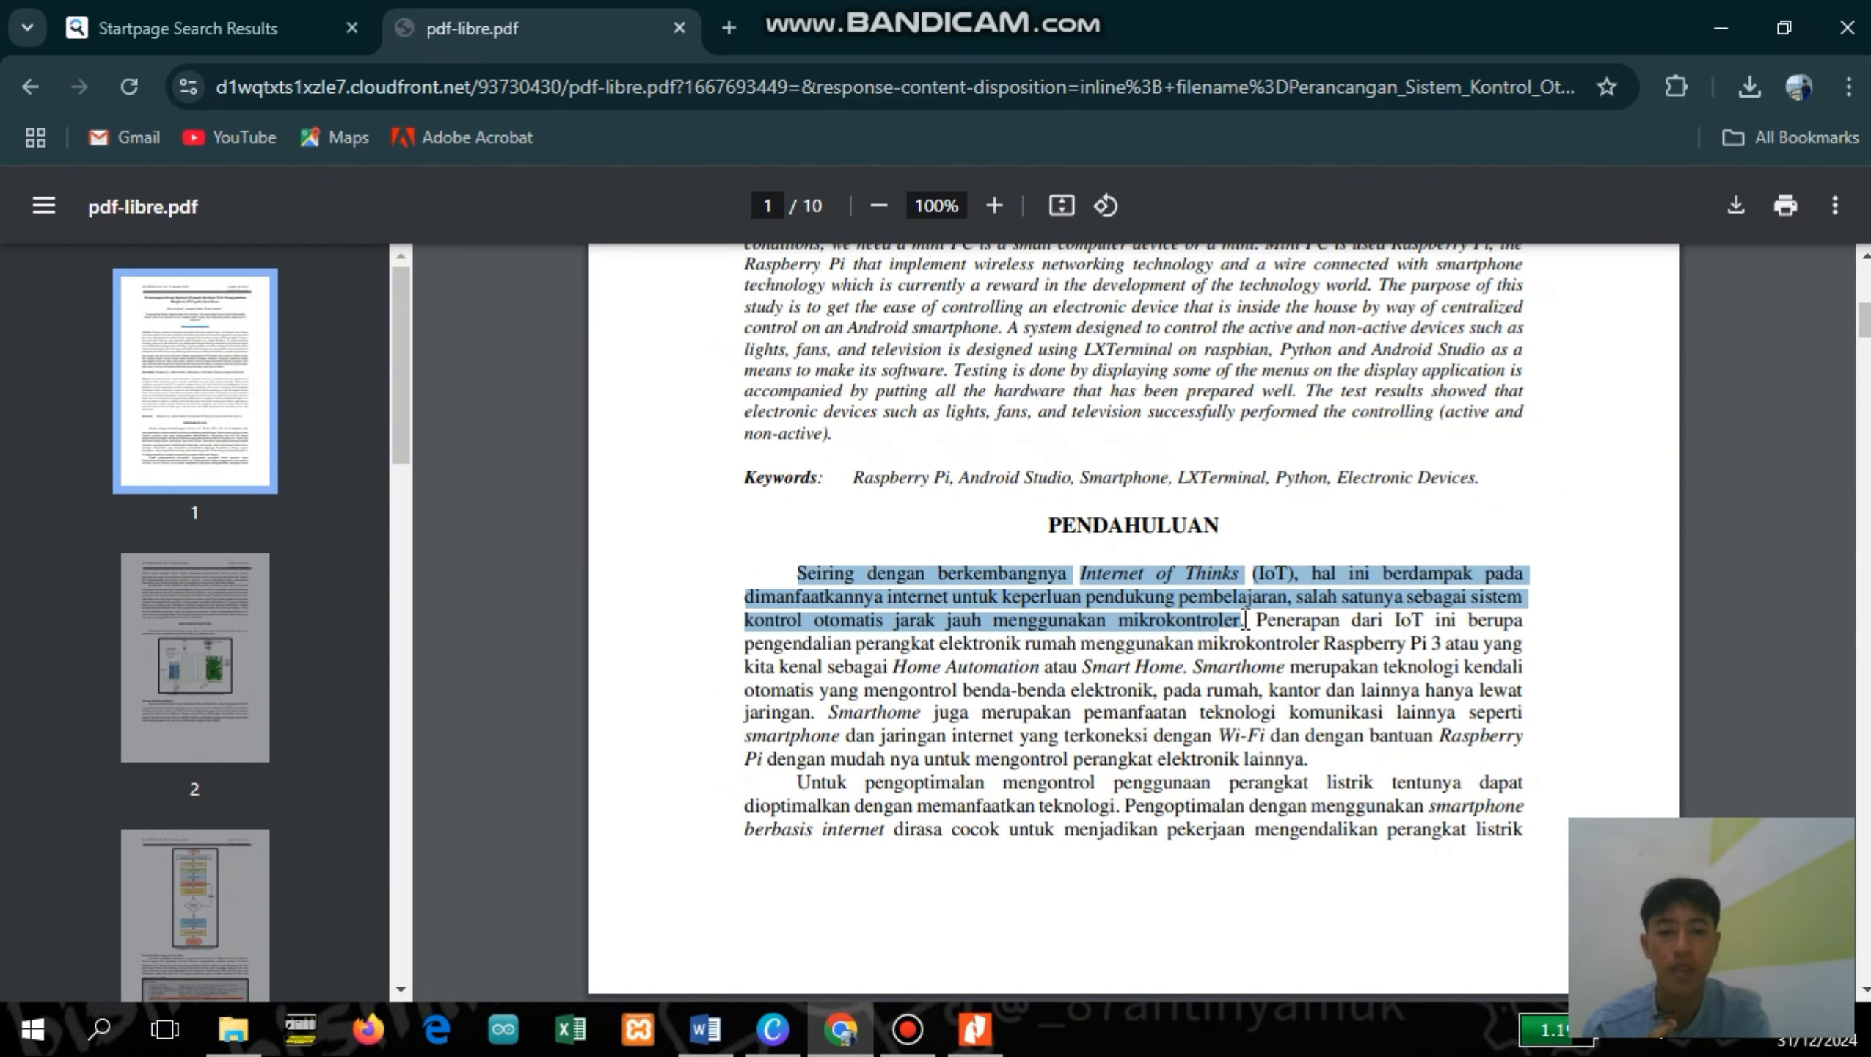
- Paste the copied sentence below the PENDAHULUAN heading in the Word document and end it with a period
left_click(706, 1029)
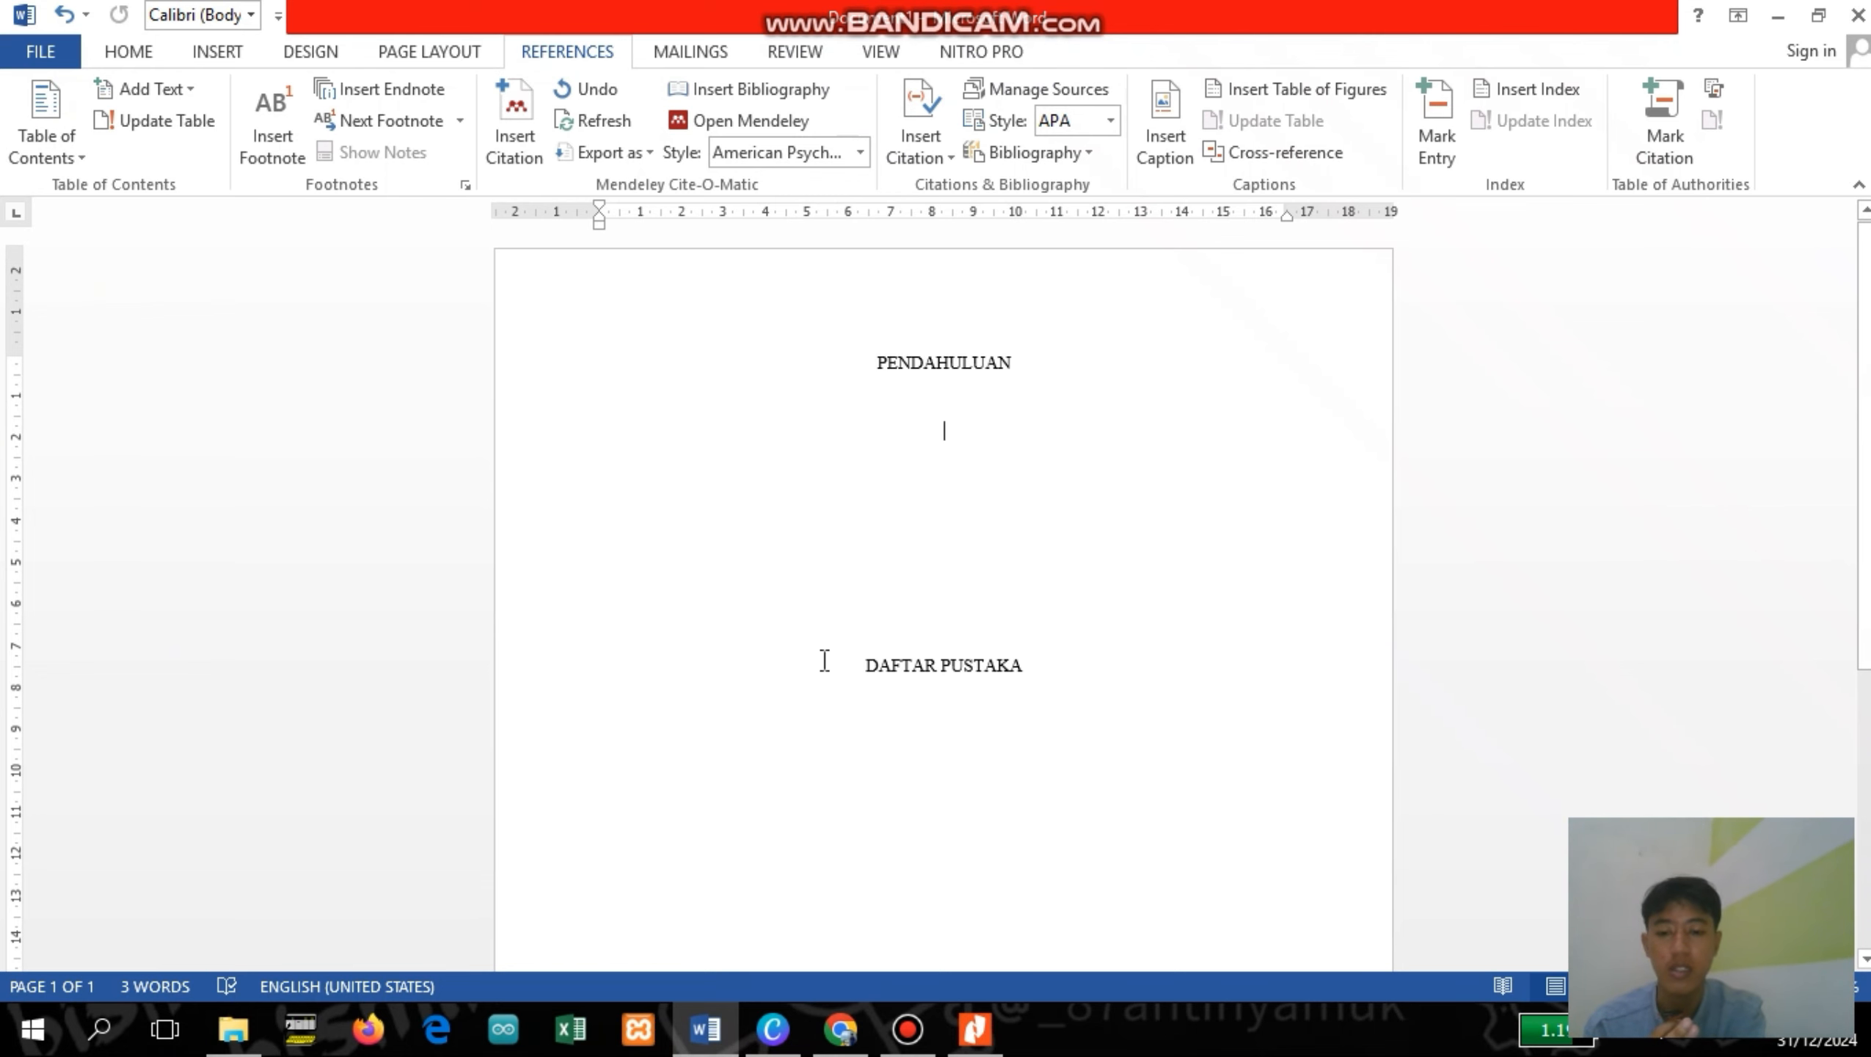
key("ctrl+v")
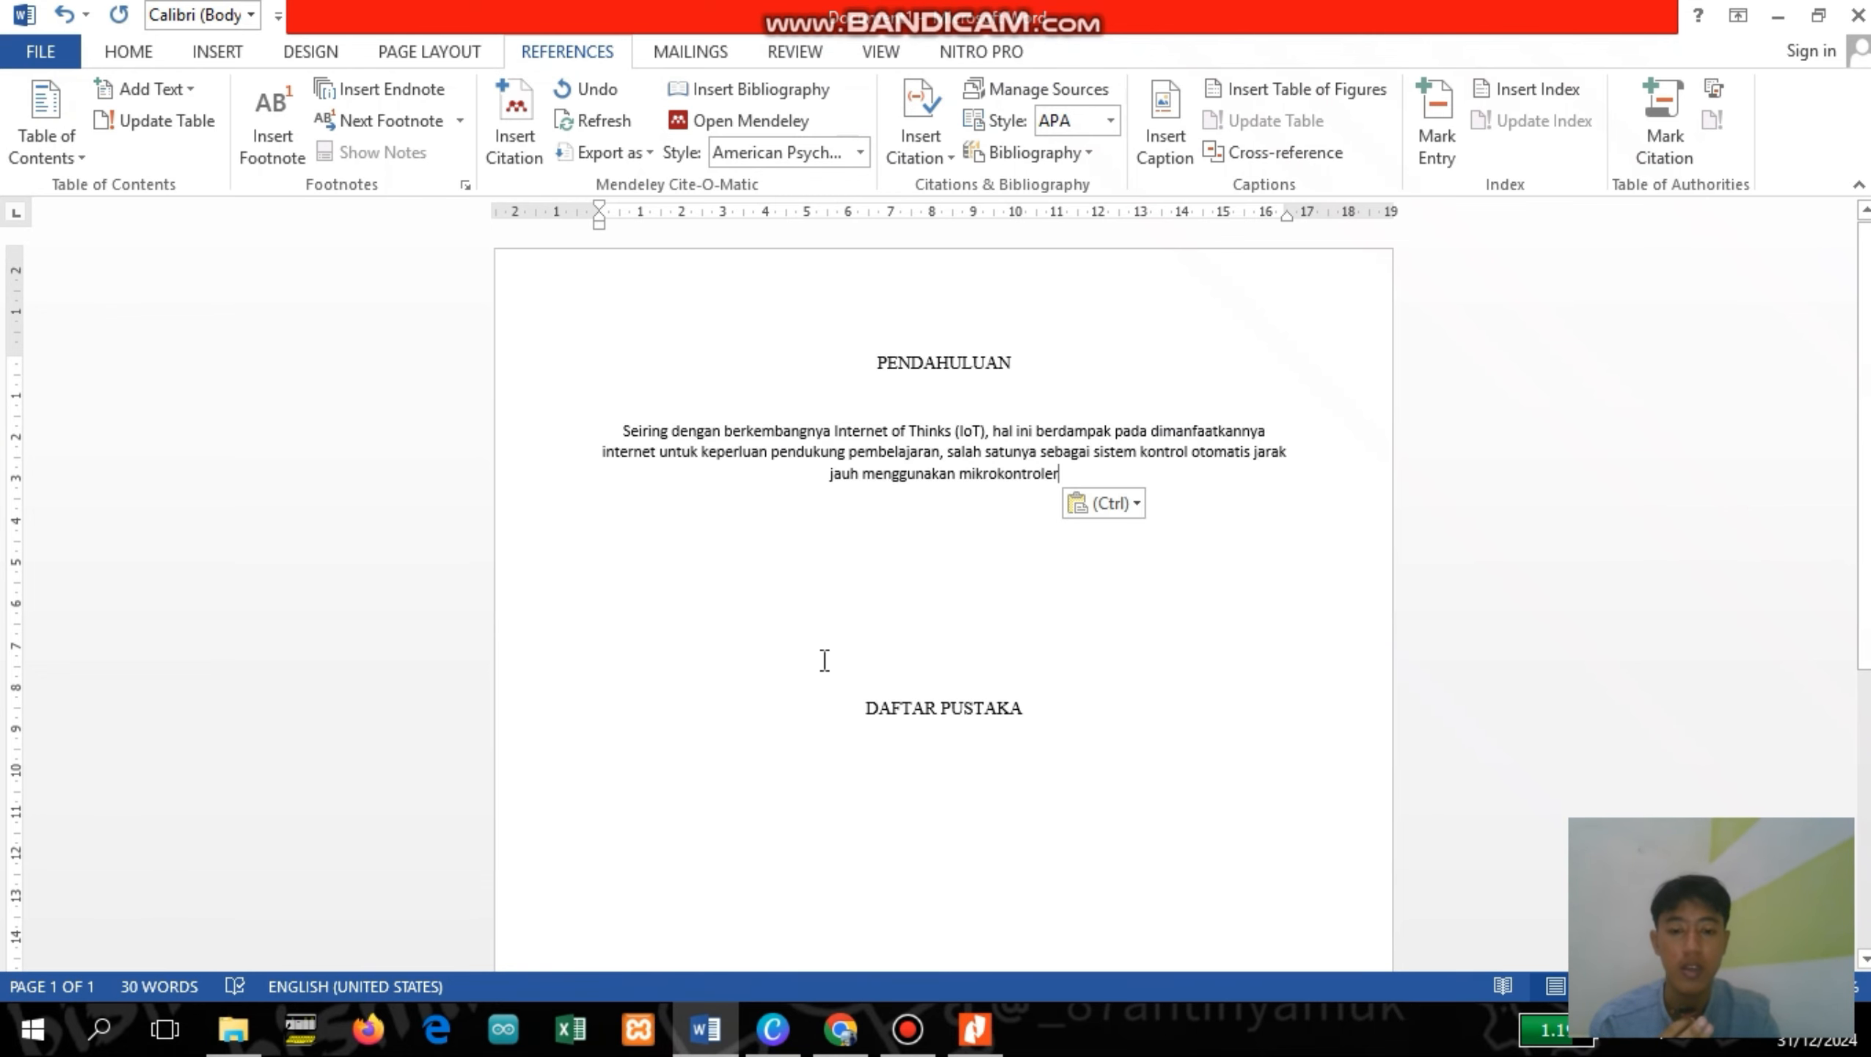
type(".")
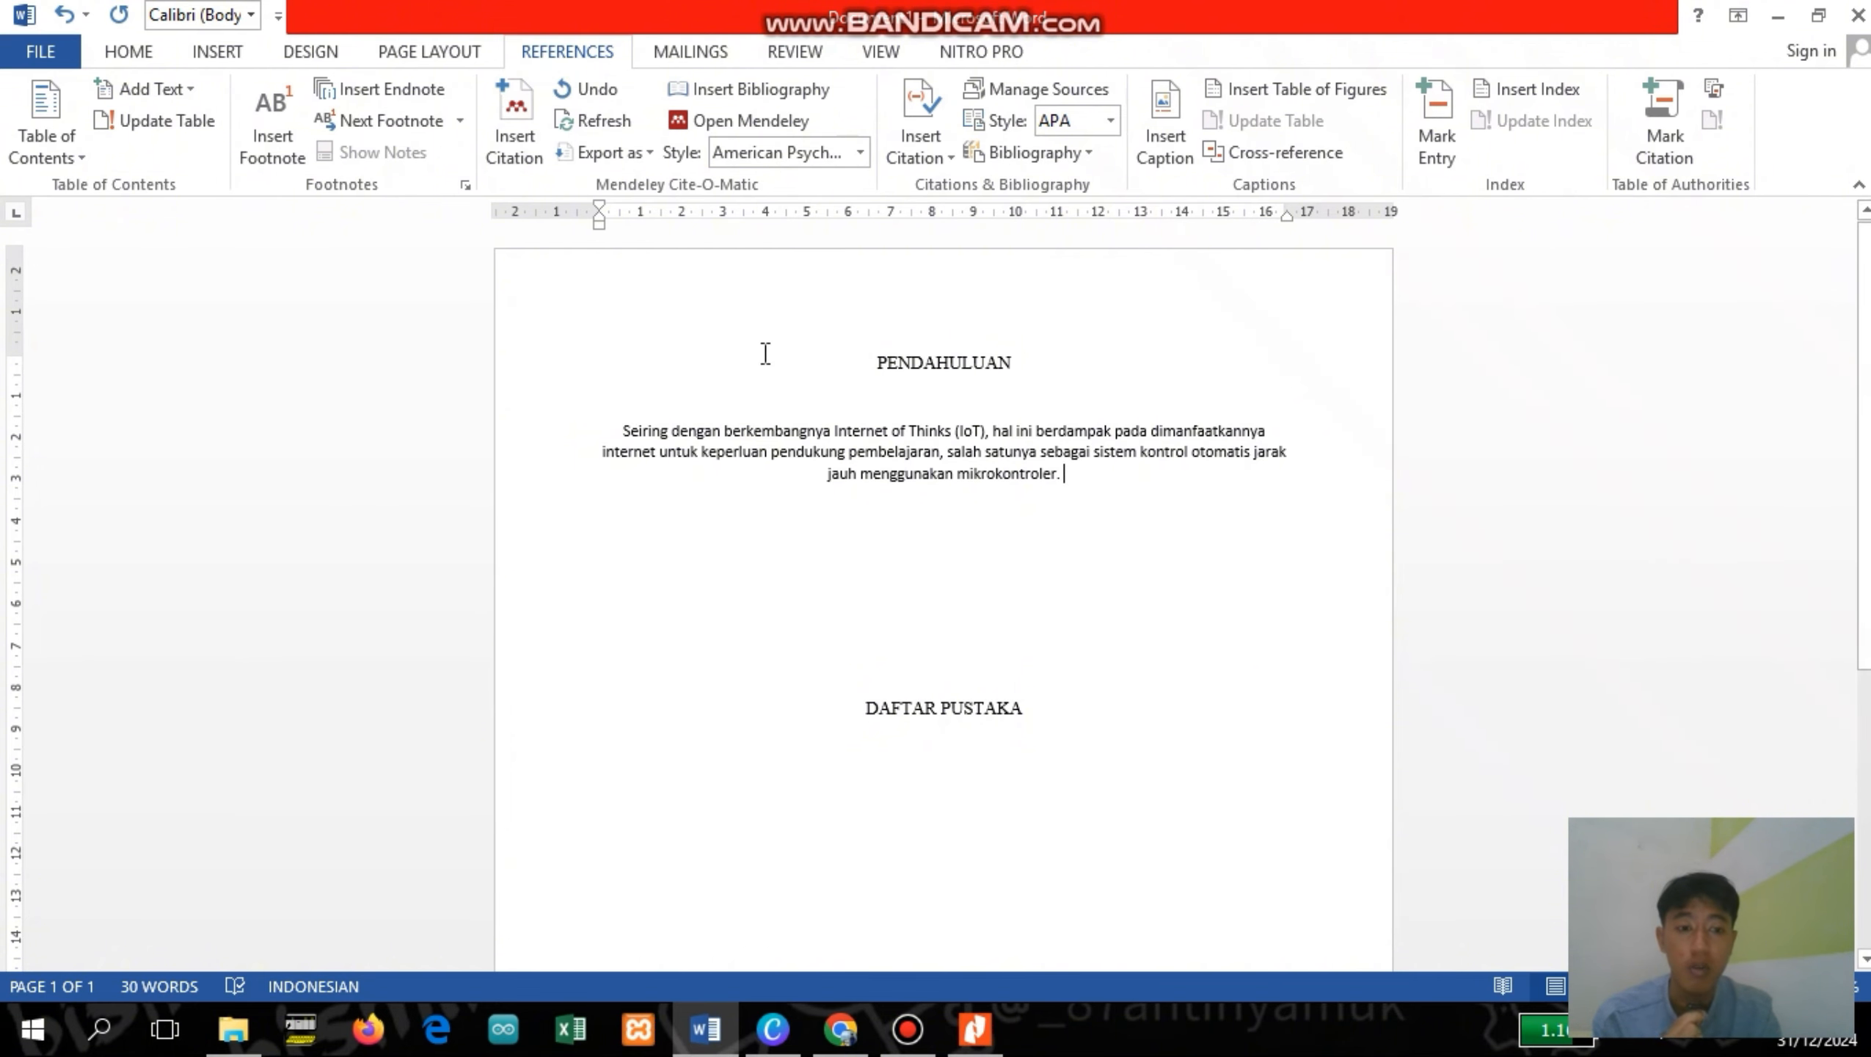
- Open Mendeley from the citation prompt, add Perancangan_Sistem_Kontrol_Otomatis_Berb from the Desktop to the library, and close Mendeley
left_click(534, 139)
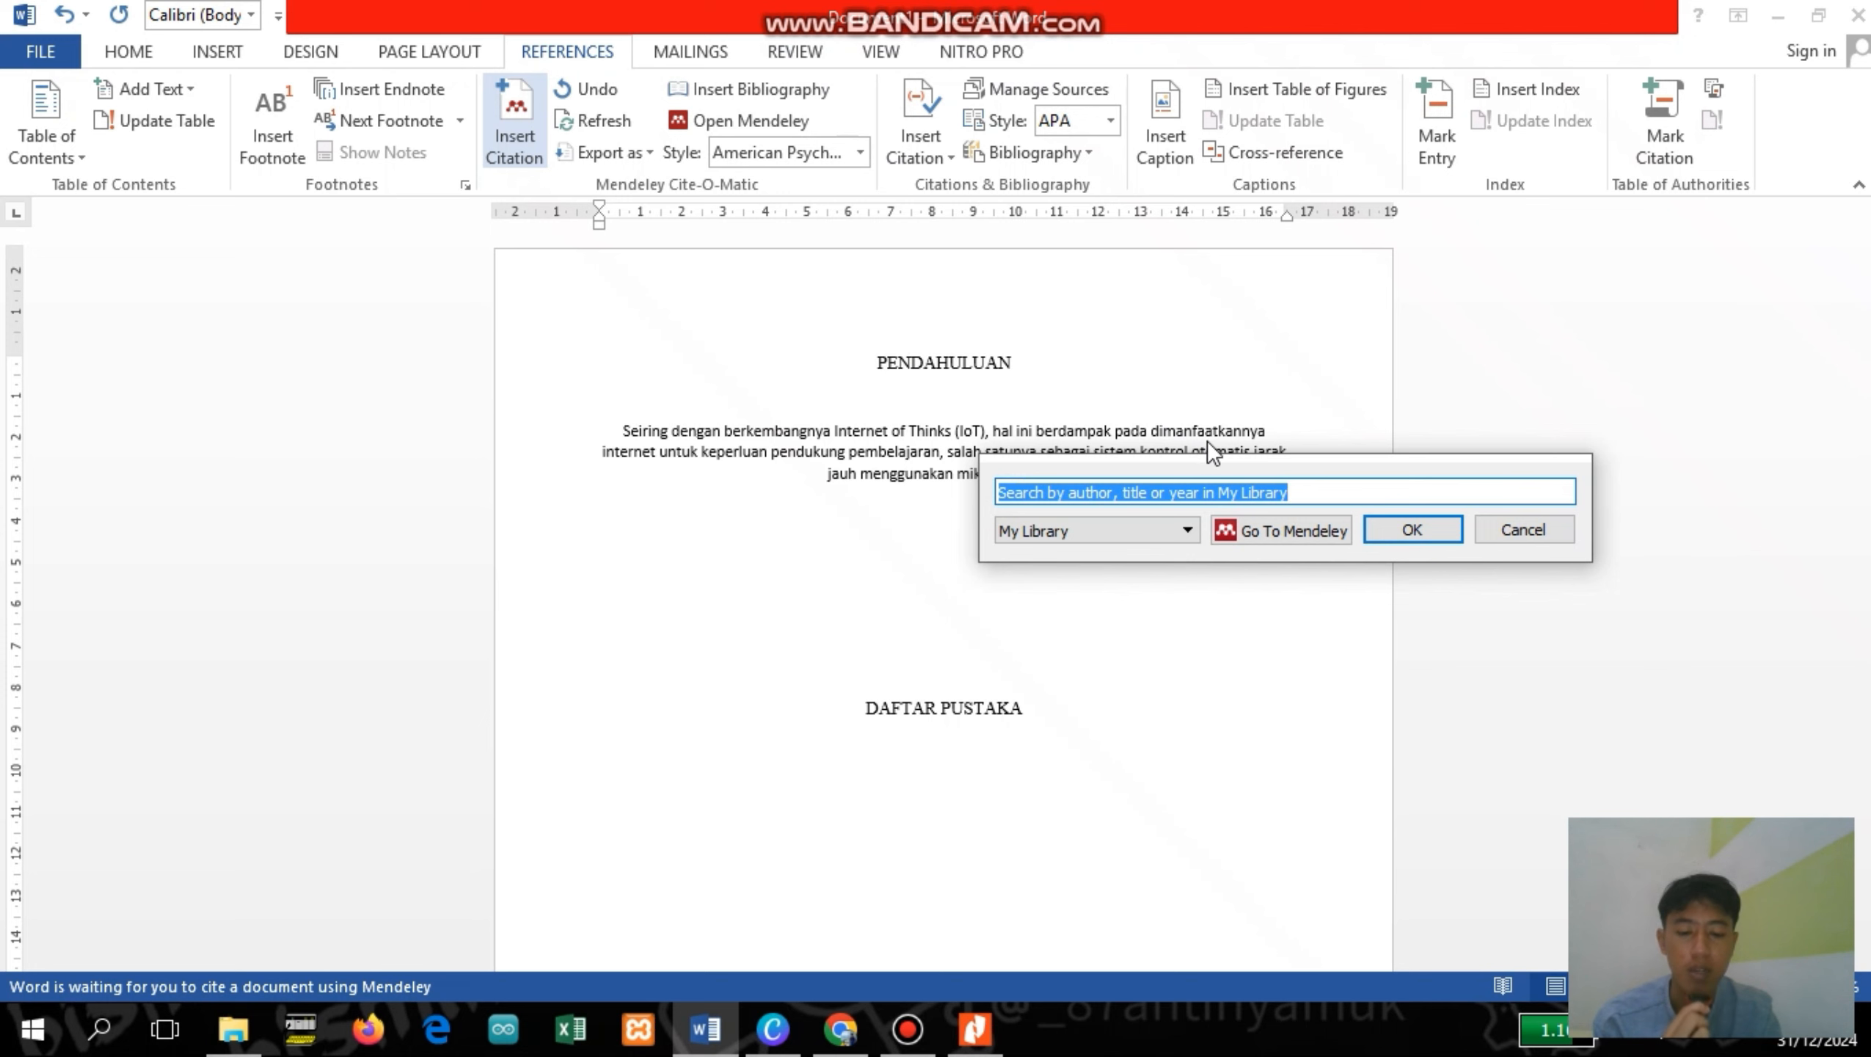
left_click(1286, 528)
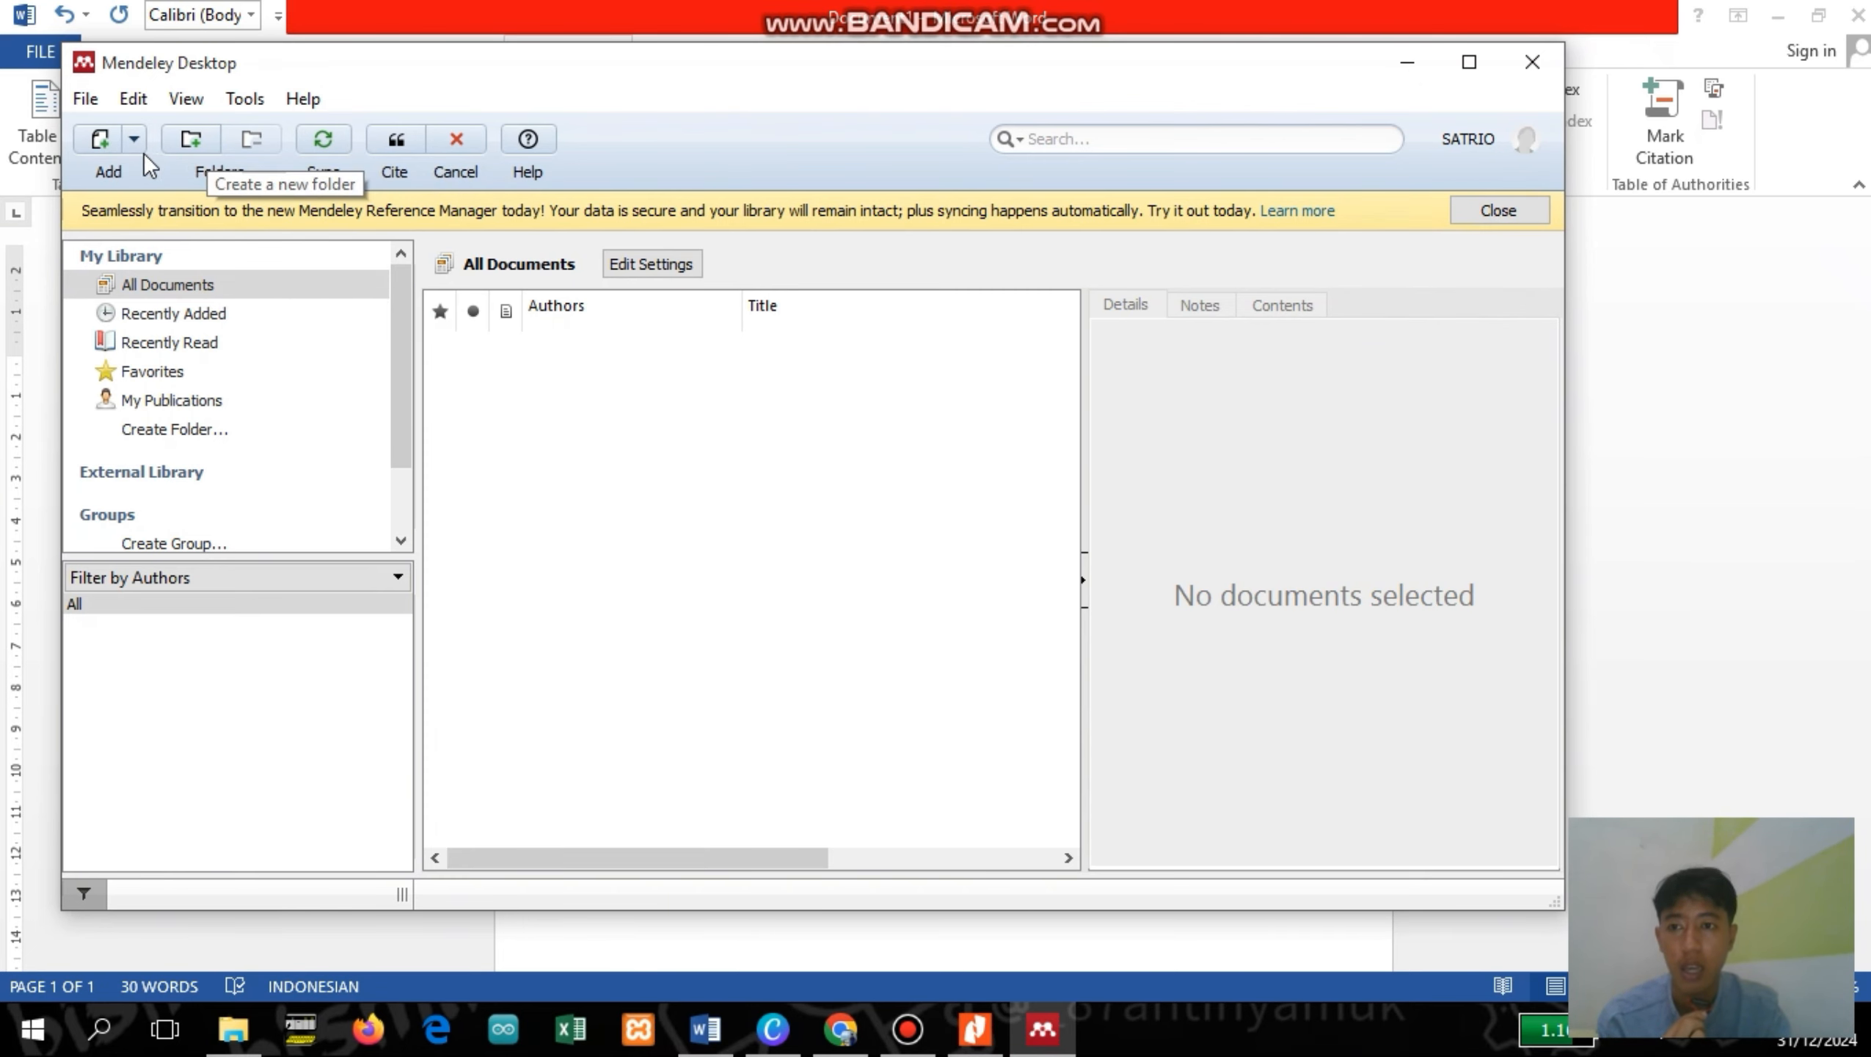
left_click(94, 135)
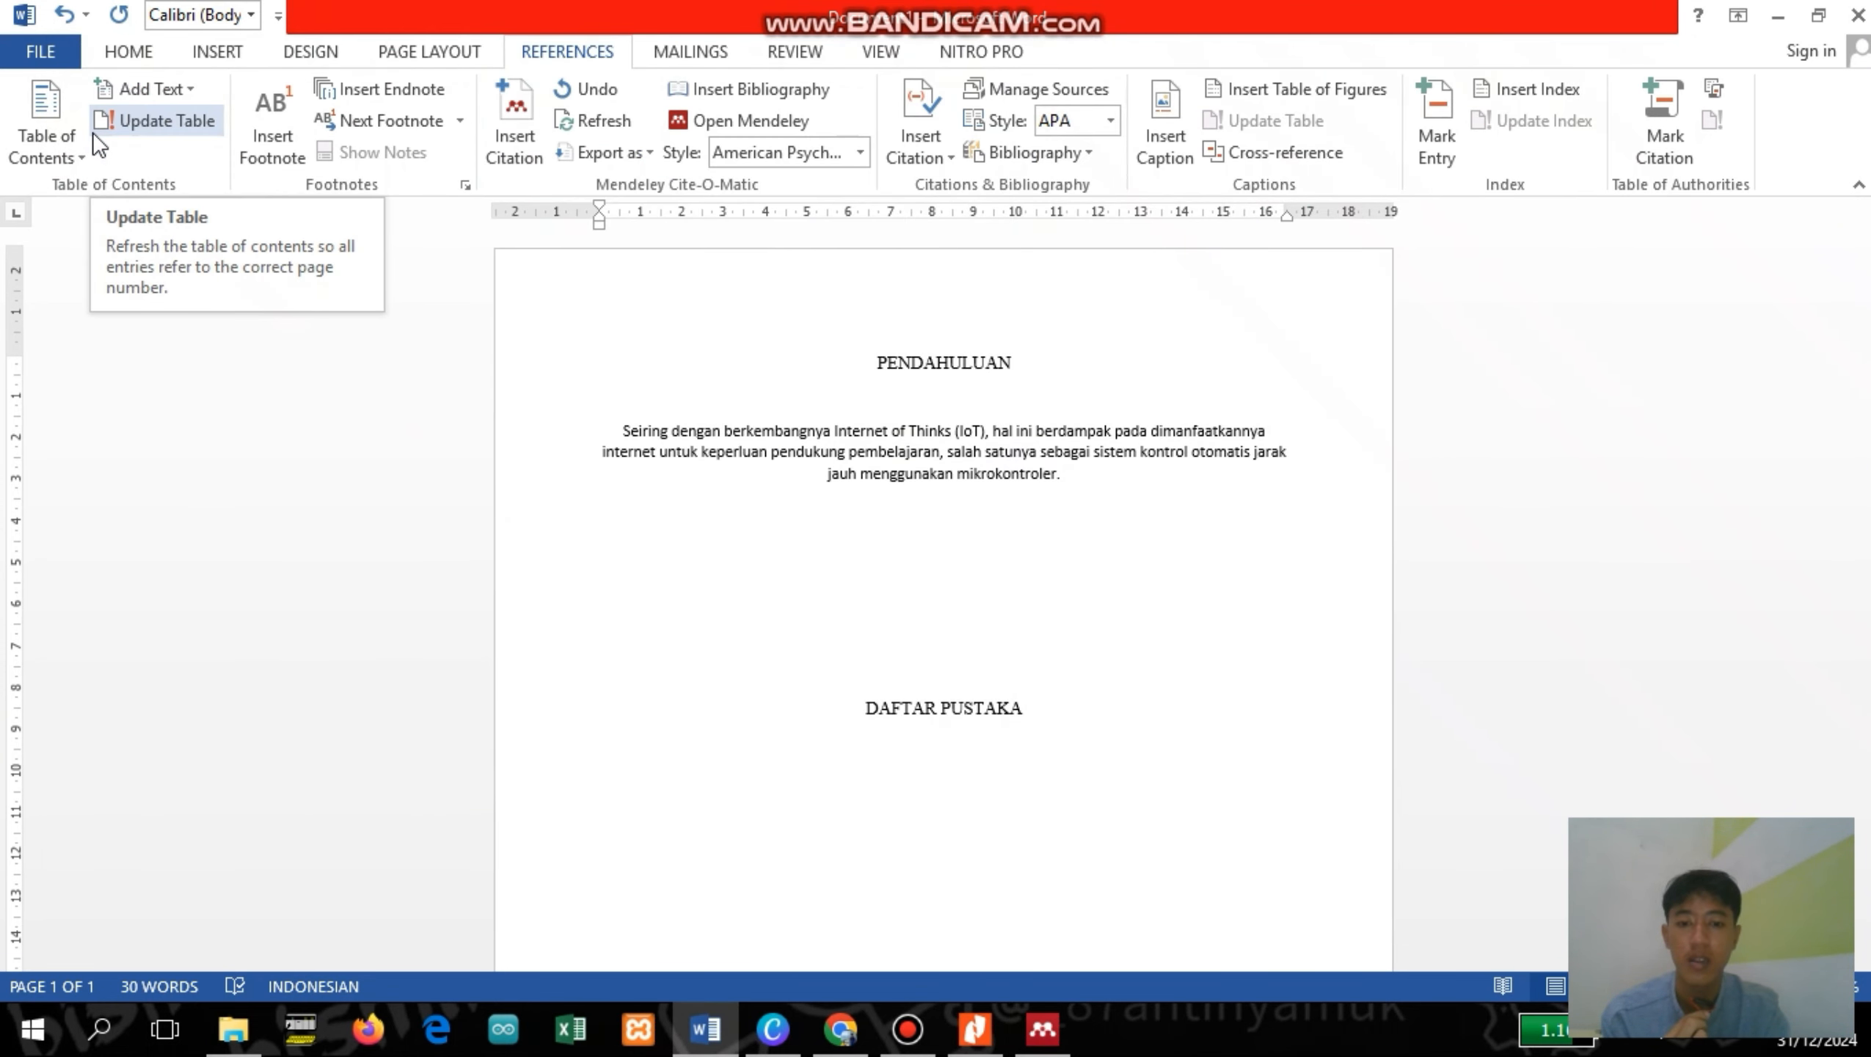
left_click(1058, 1009)
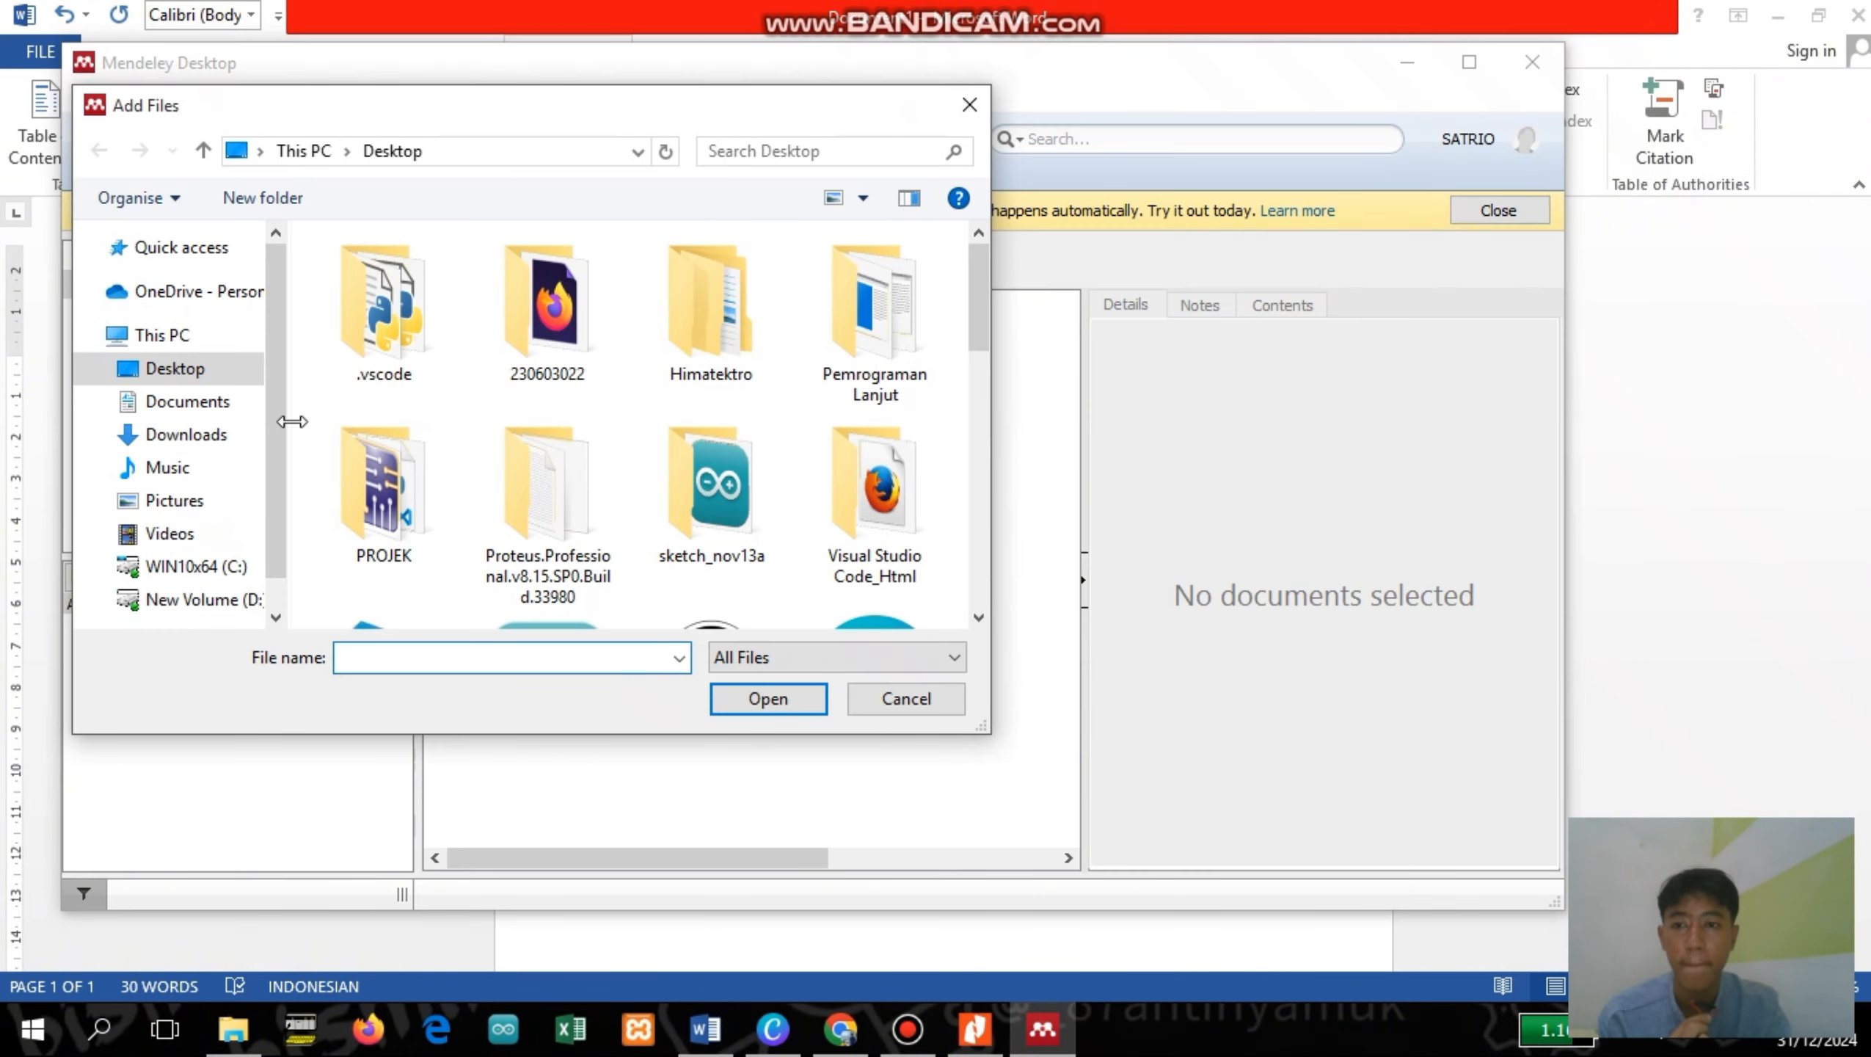
left_click(211, 374)
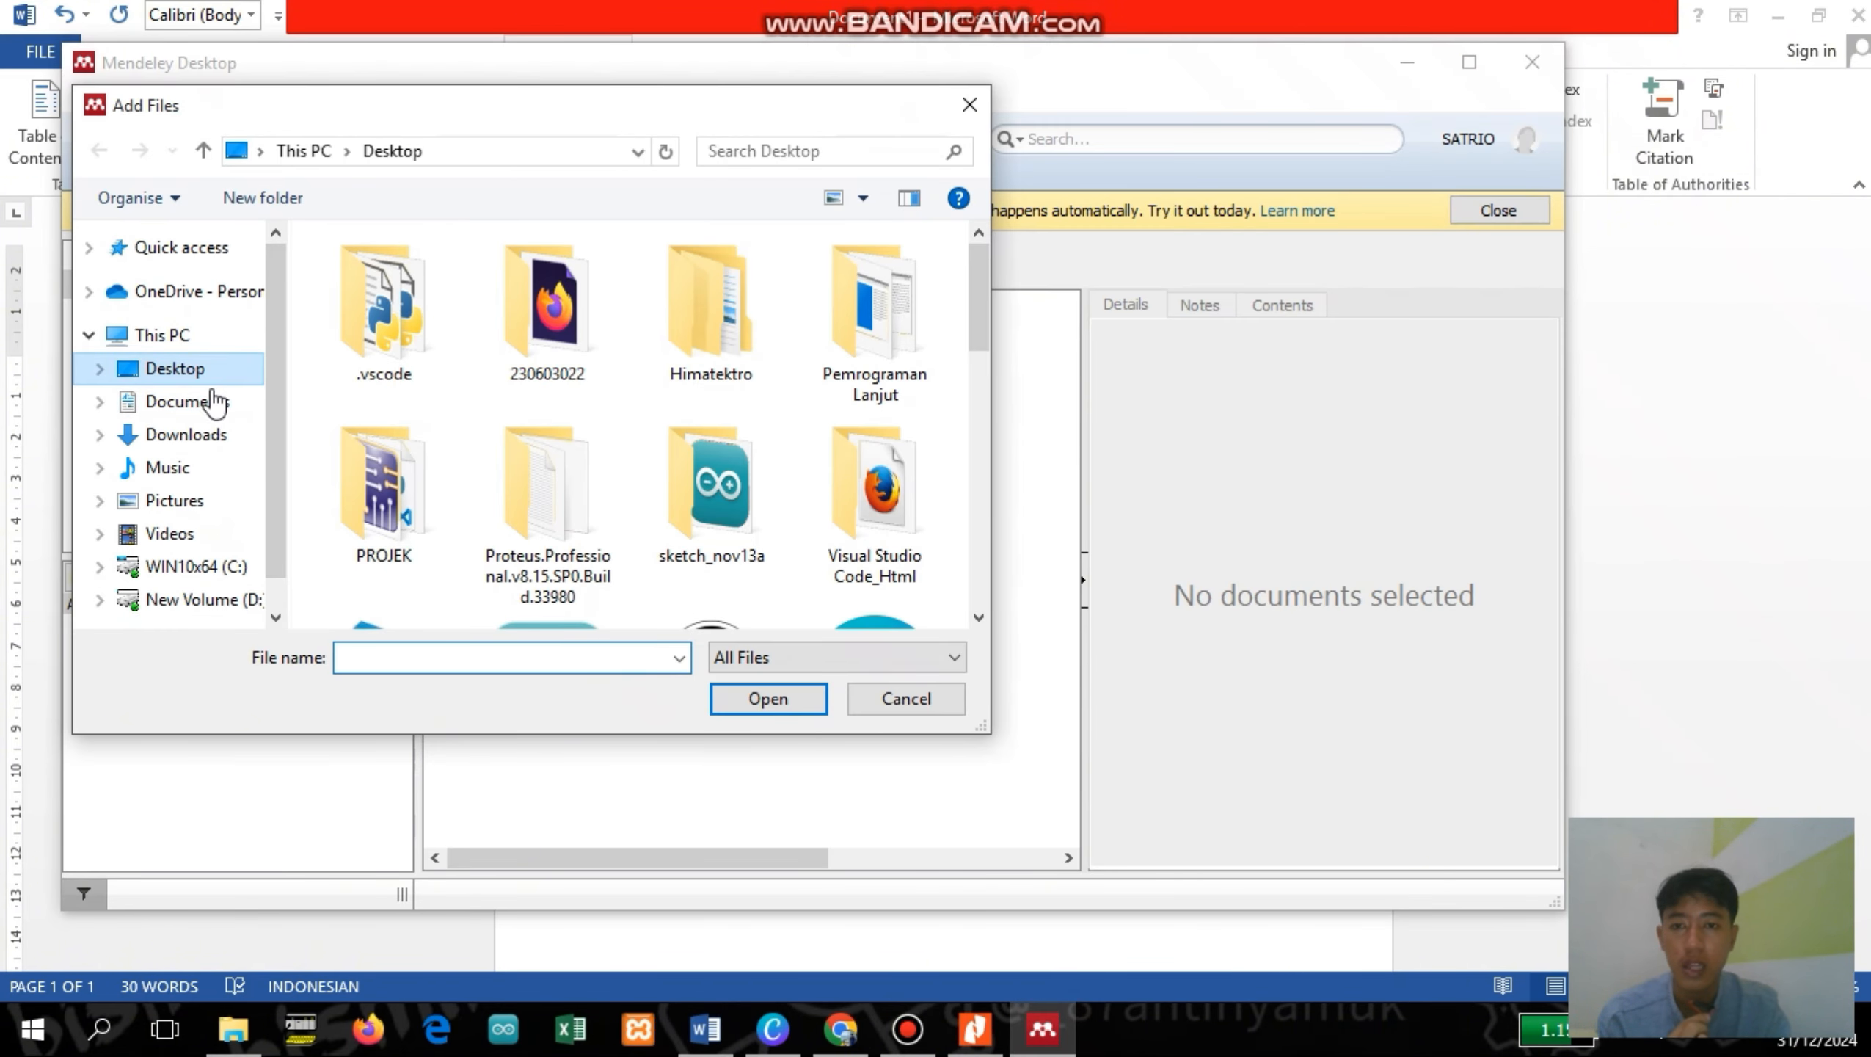
scroll(522, 386, "down", 5)
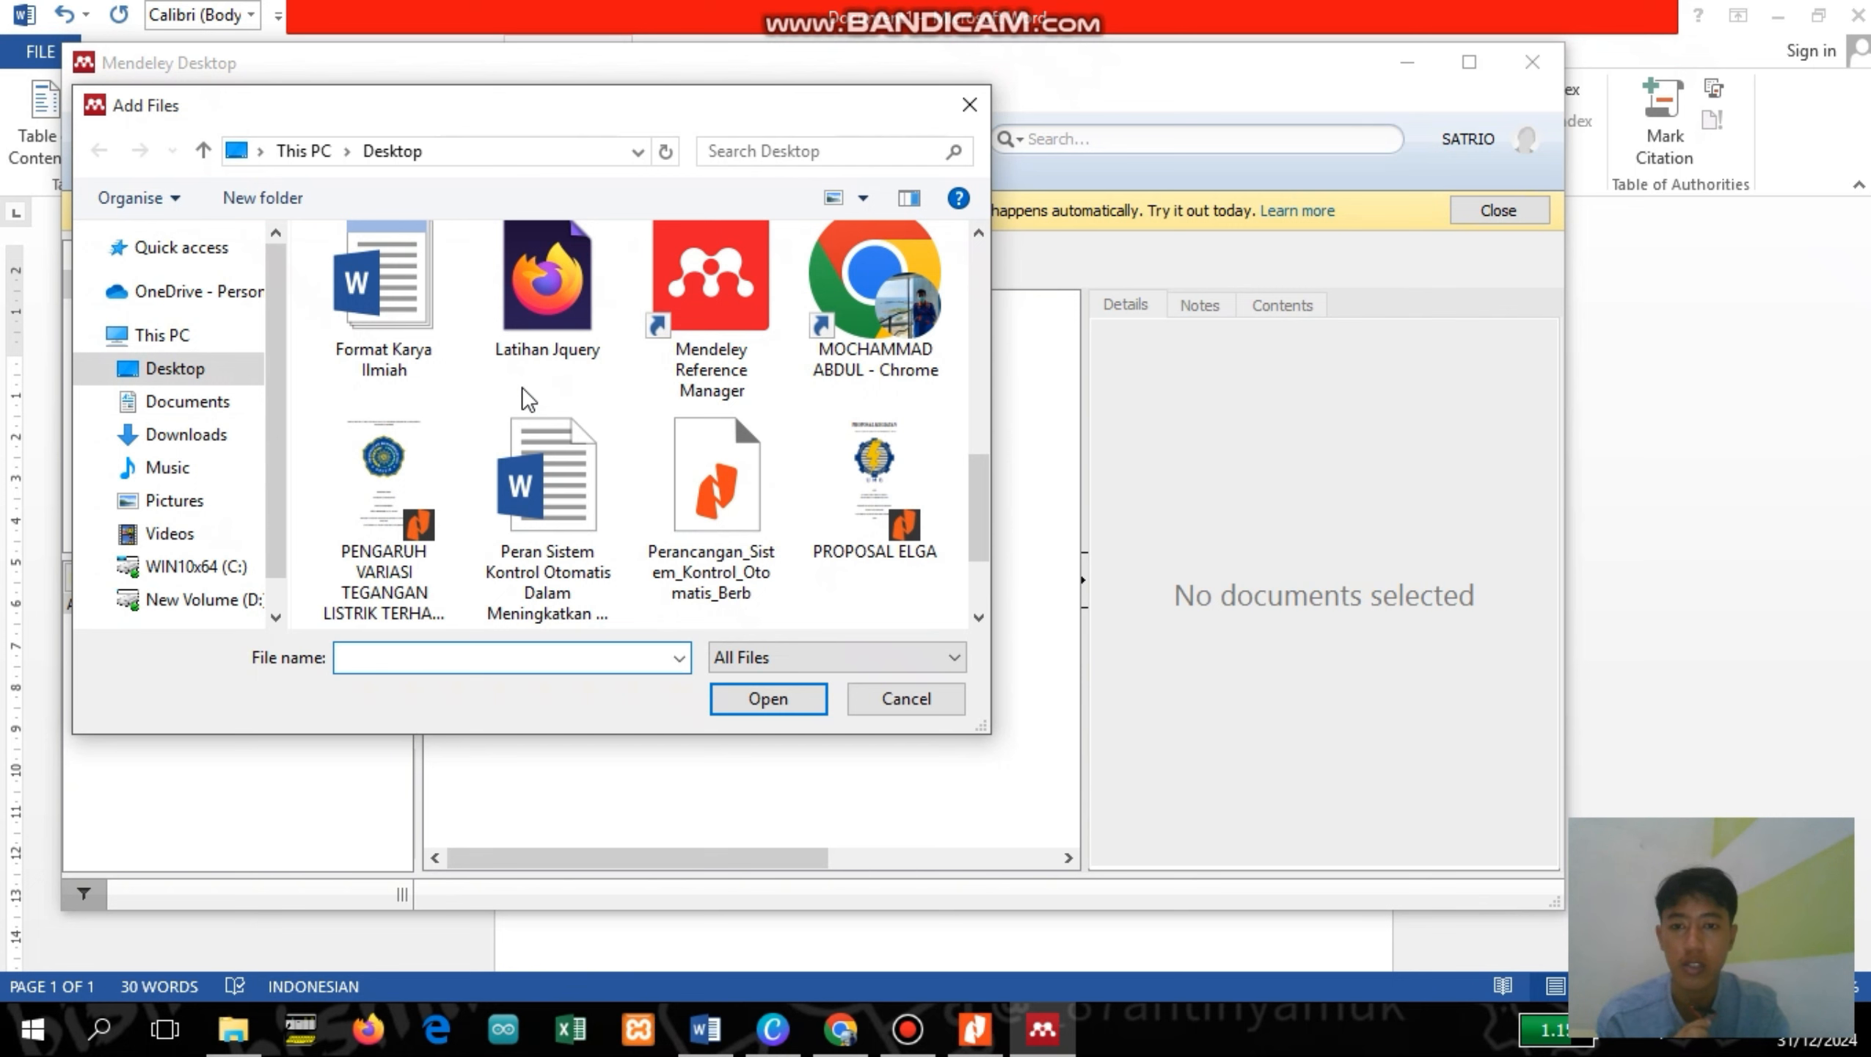
left_click(712, 536)
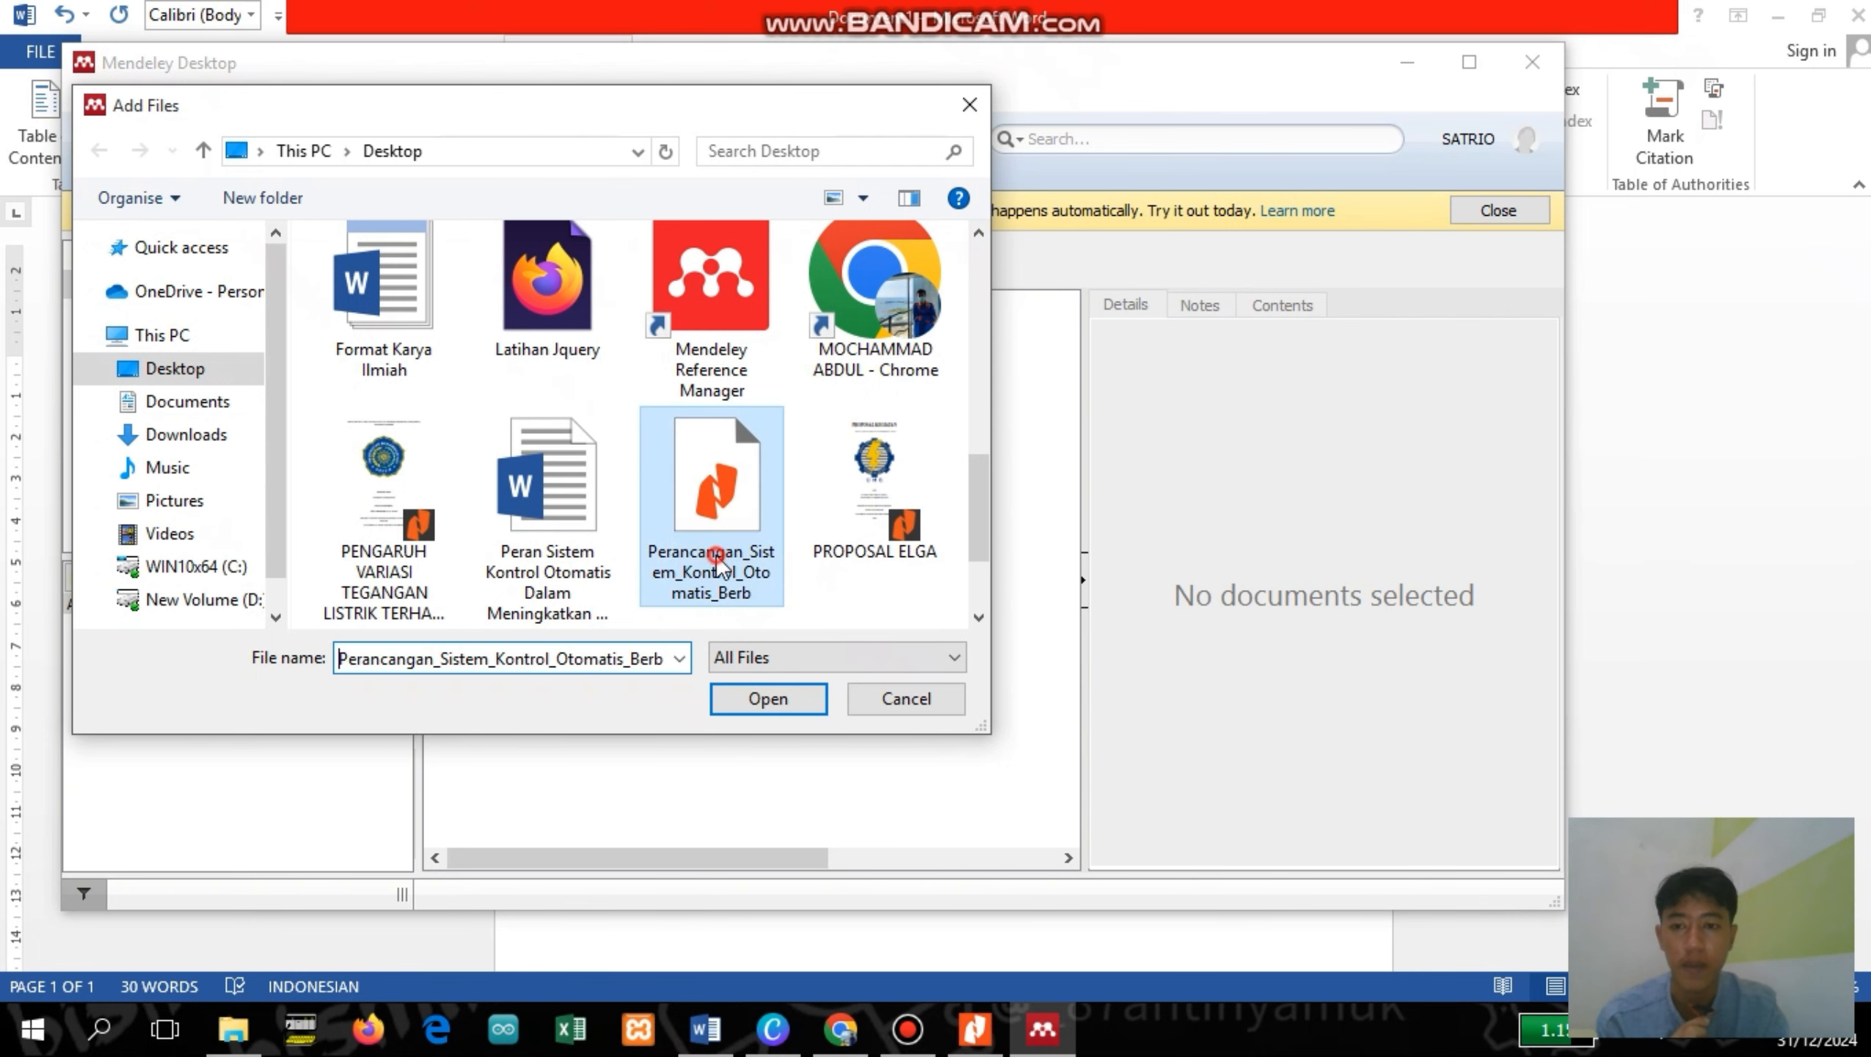
left_click(769, 699)
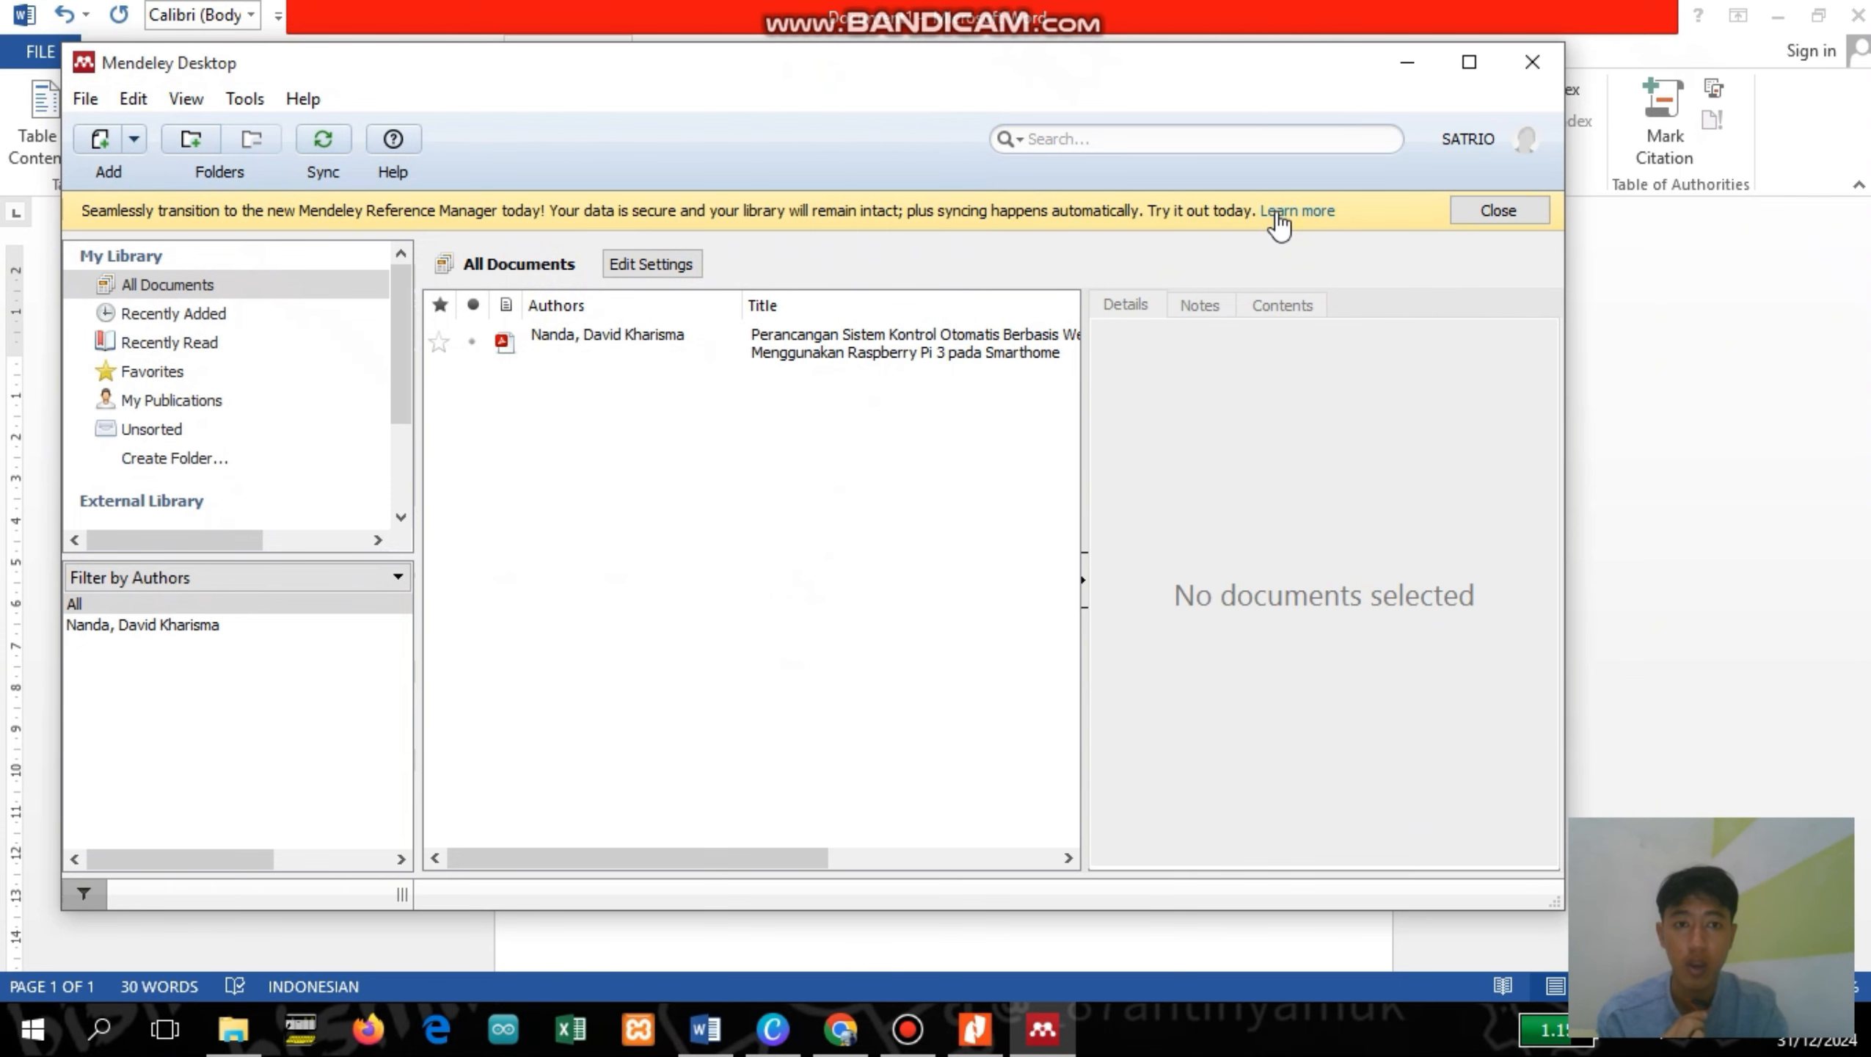
left_click(1525, 55)
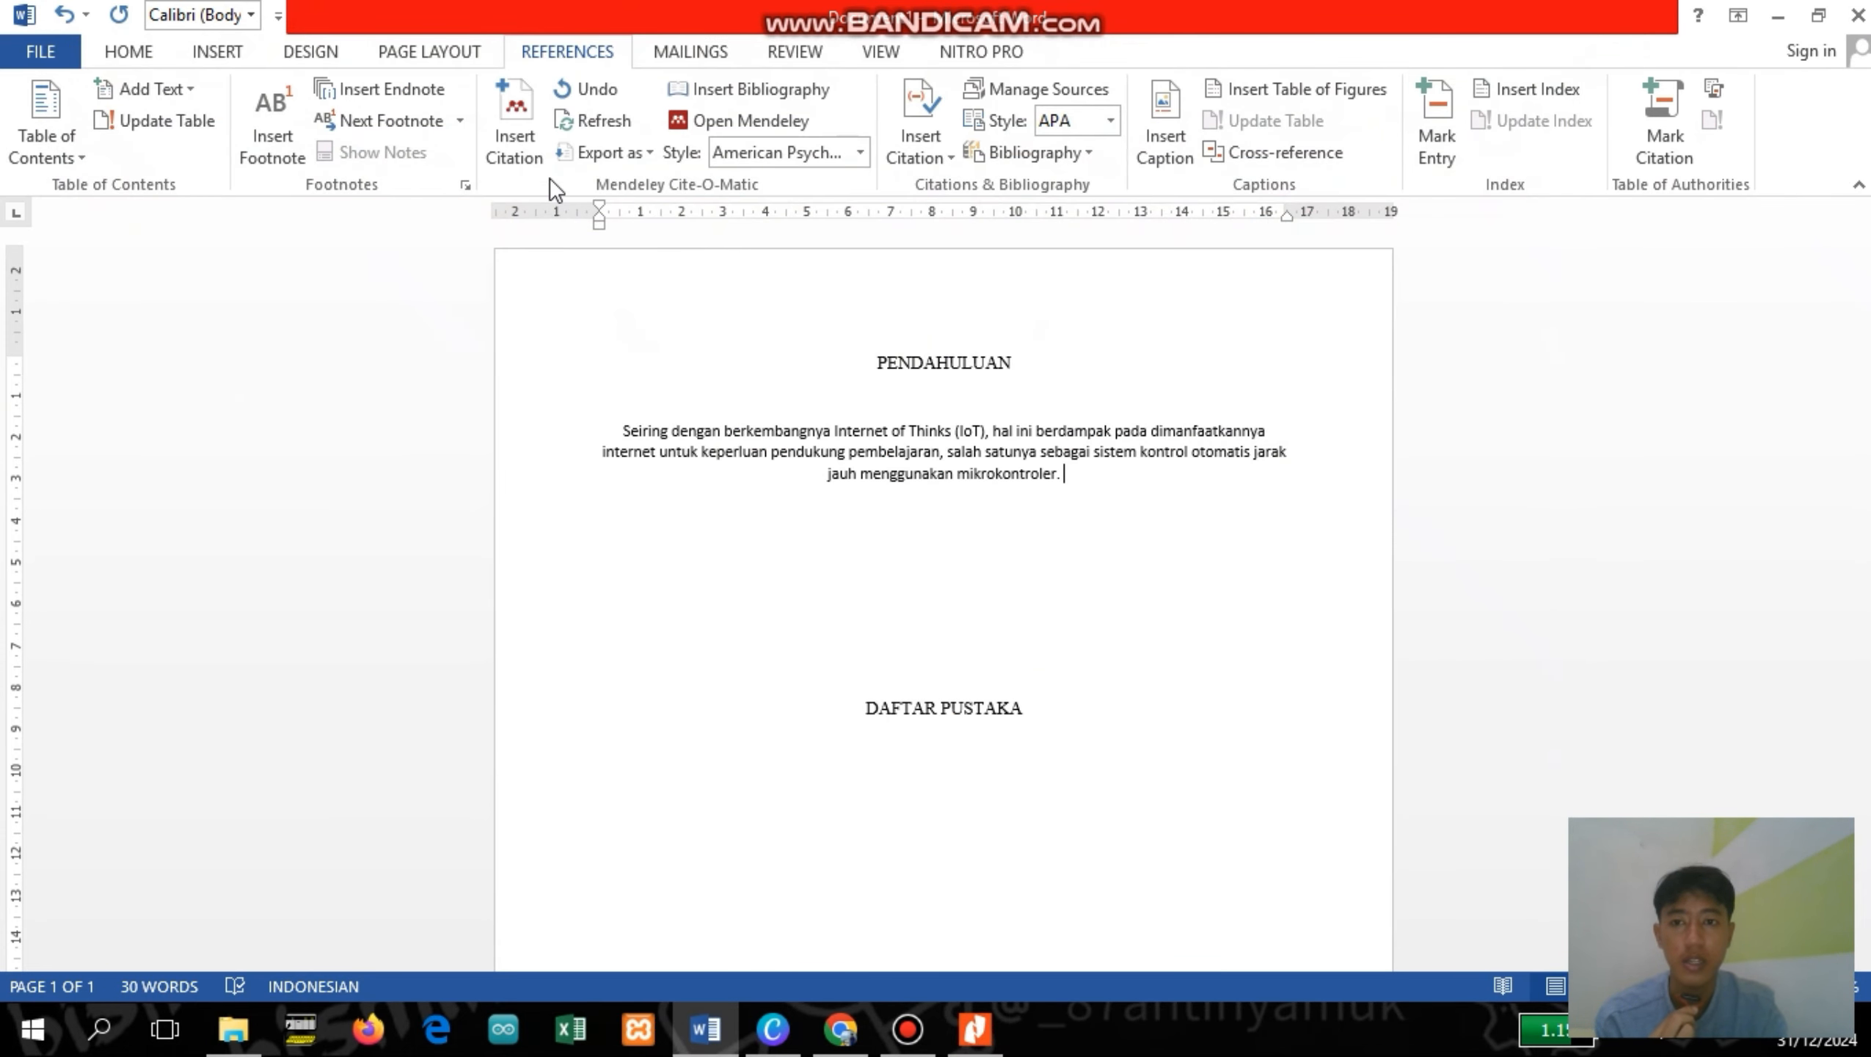
- Insert a Mendeley citation of the Raspberry Pi 3 smarthome article at the end of the PENDAHULUAN paragraph
left_click(524, 145)
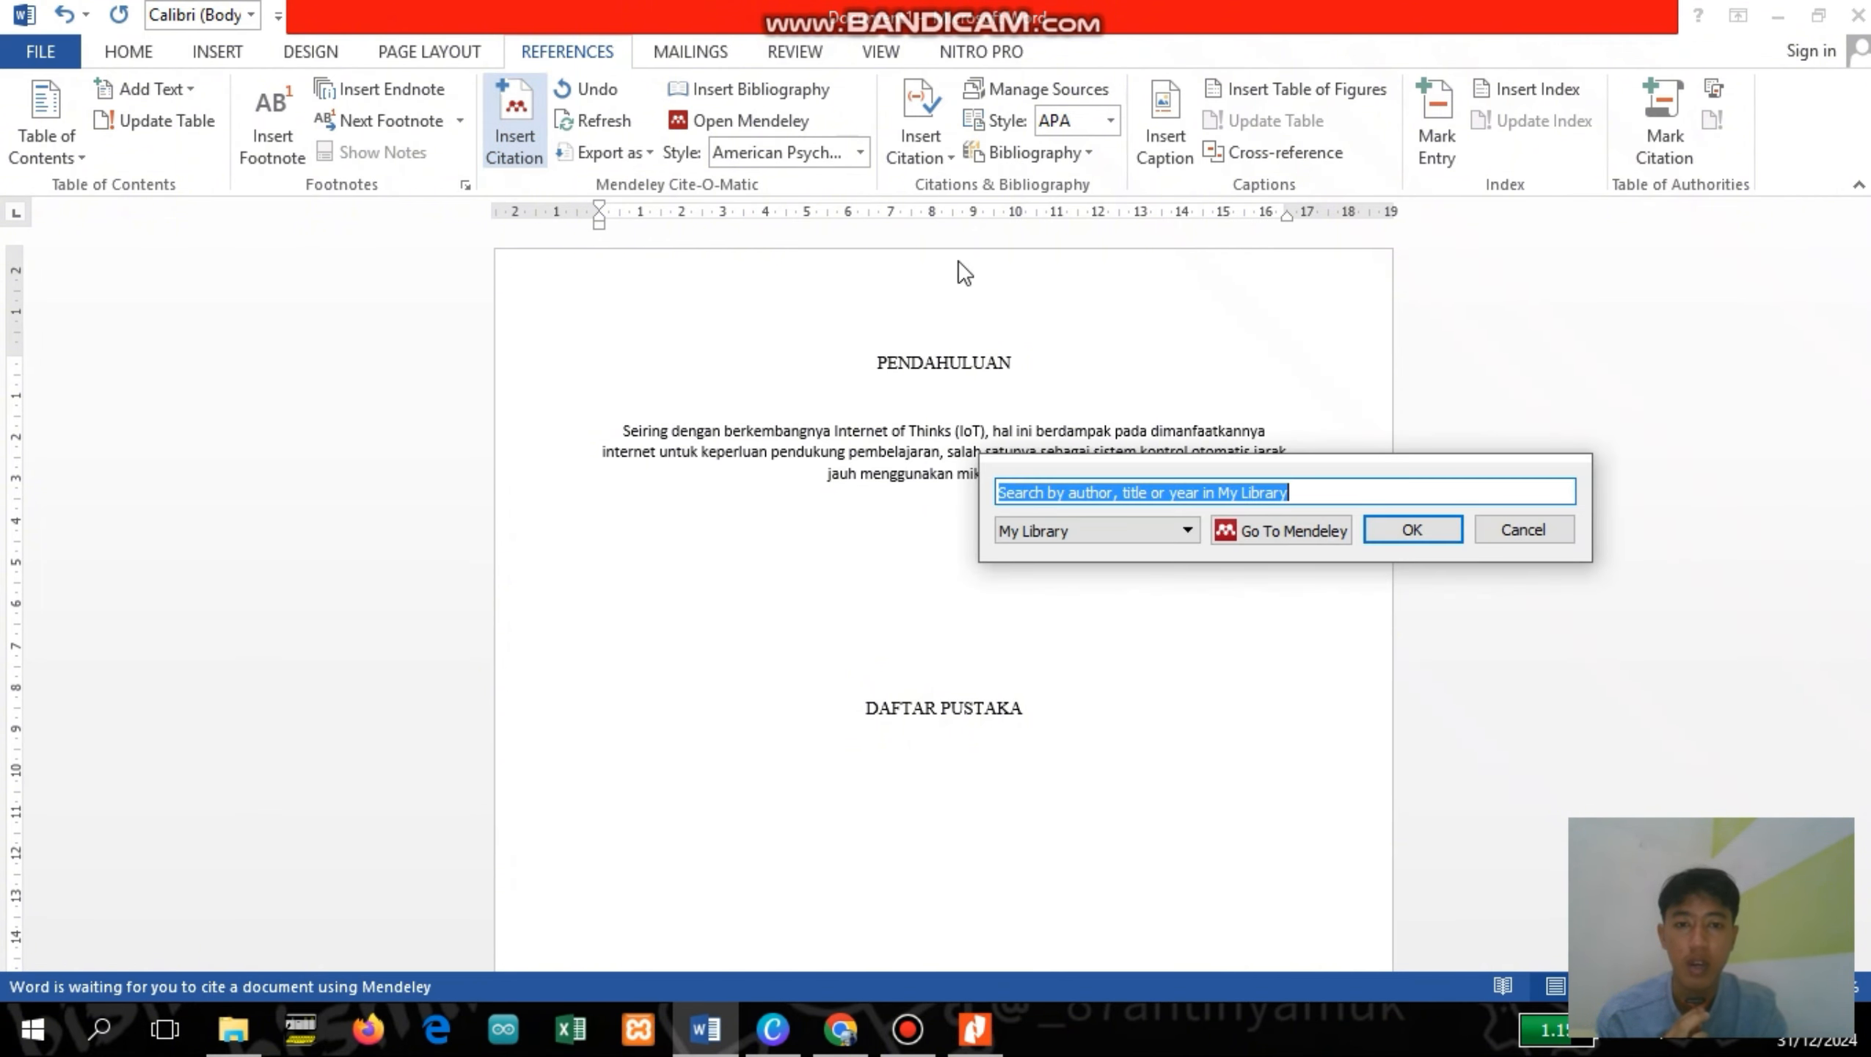
left_click(1335, 532)
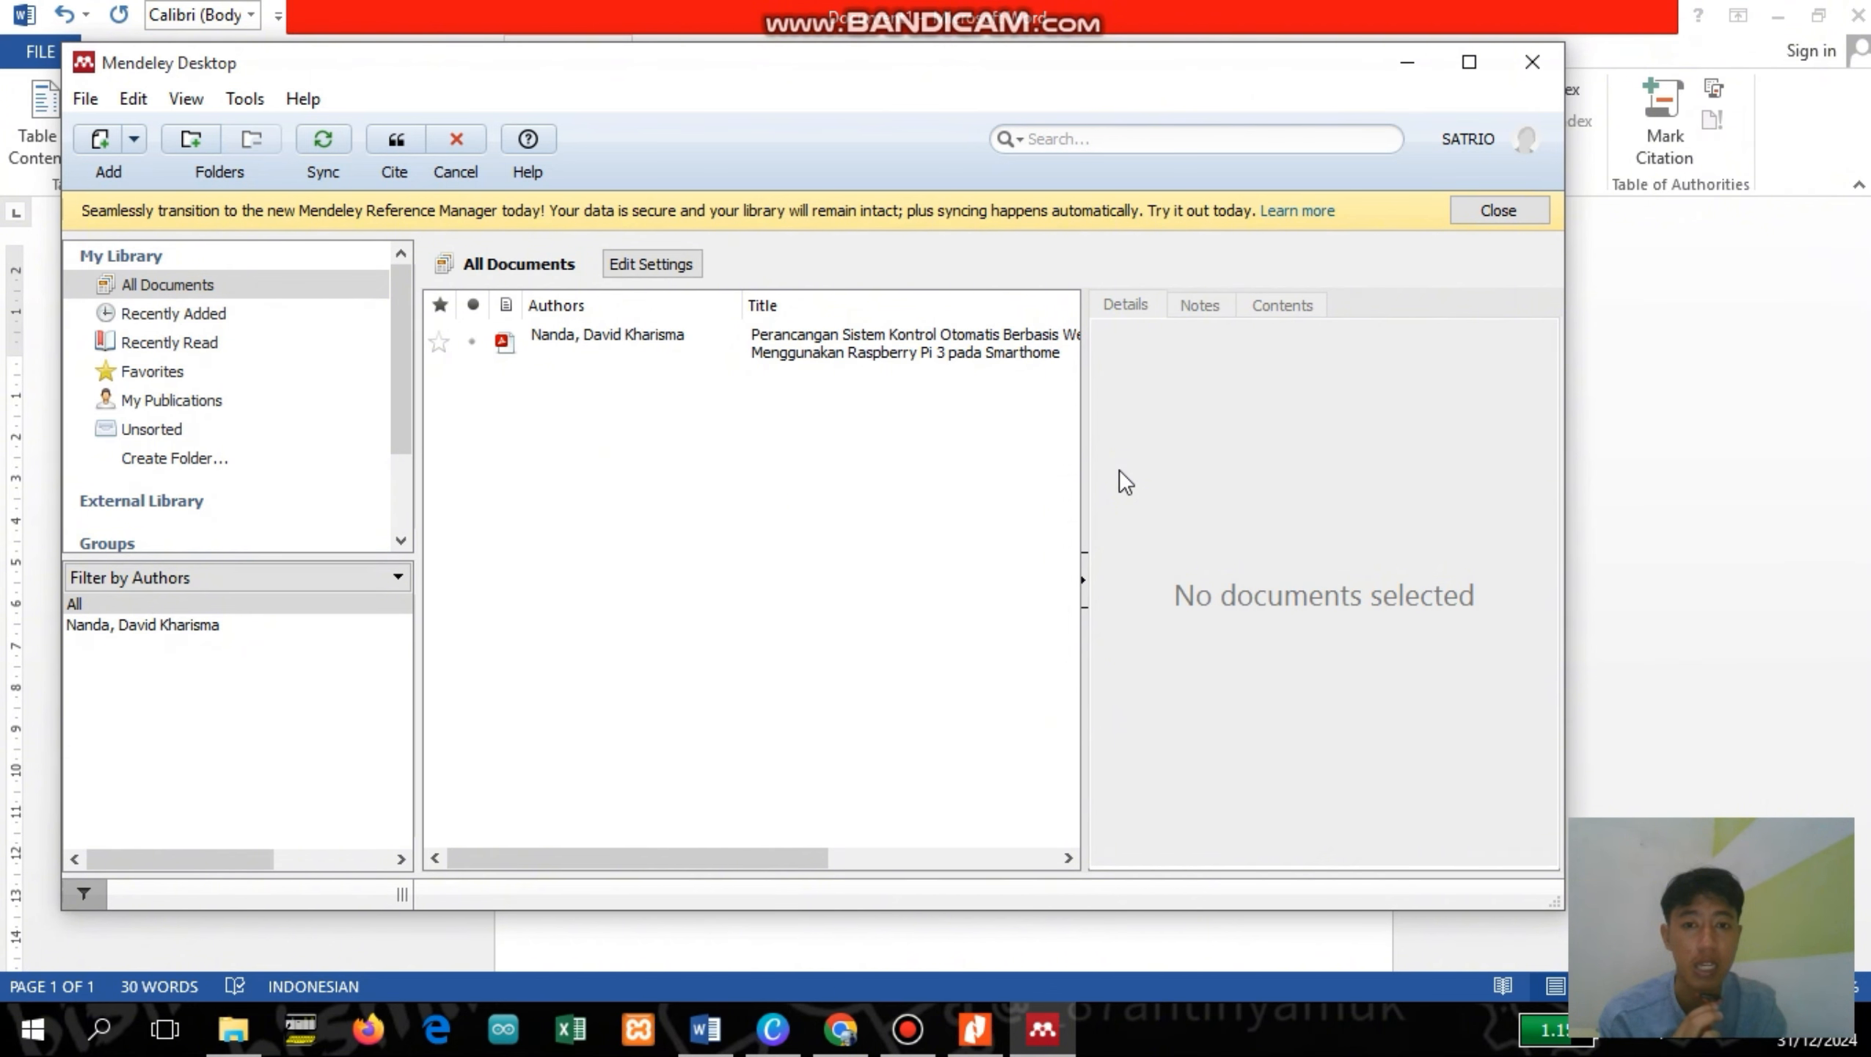
left_click(731, 345)
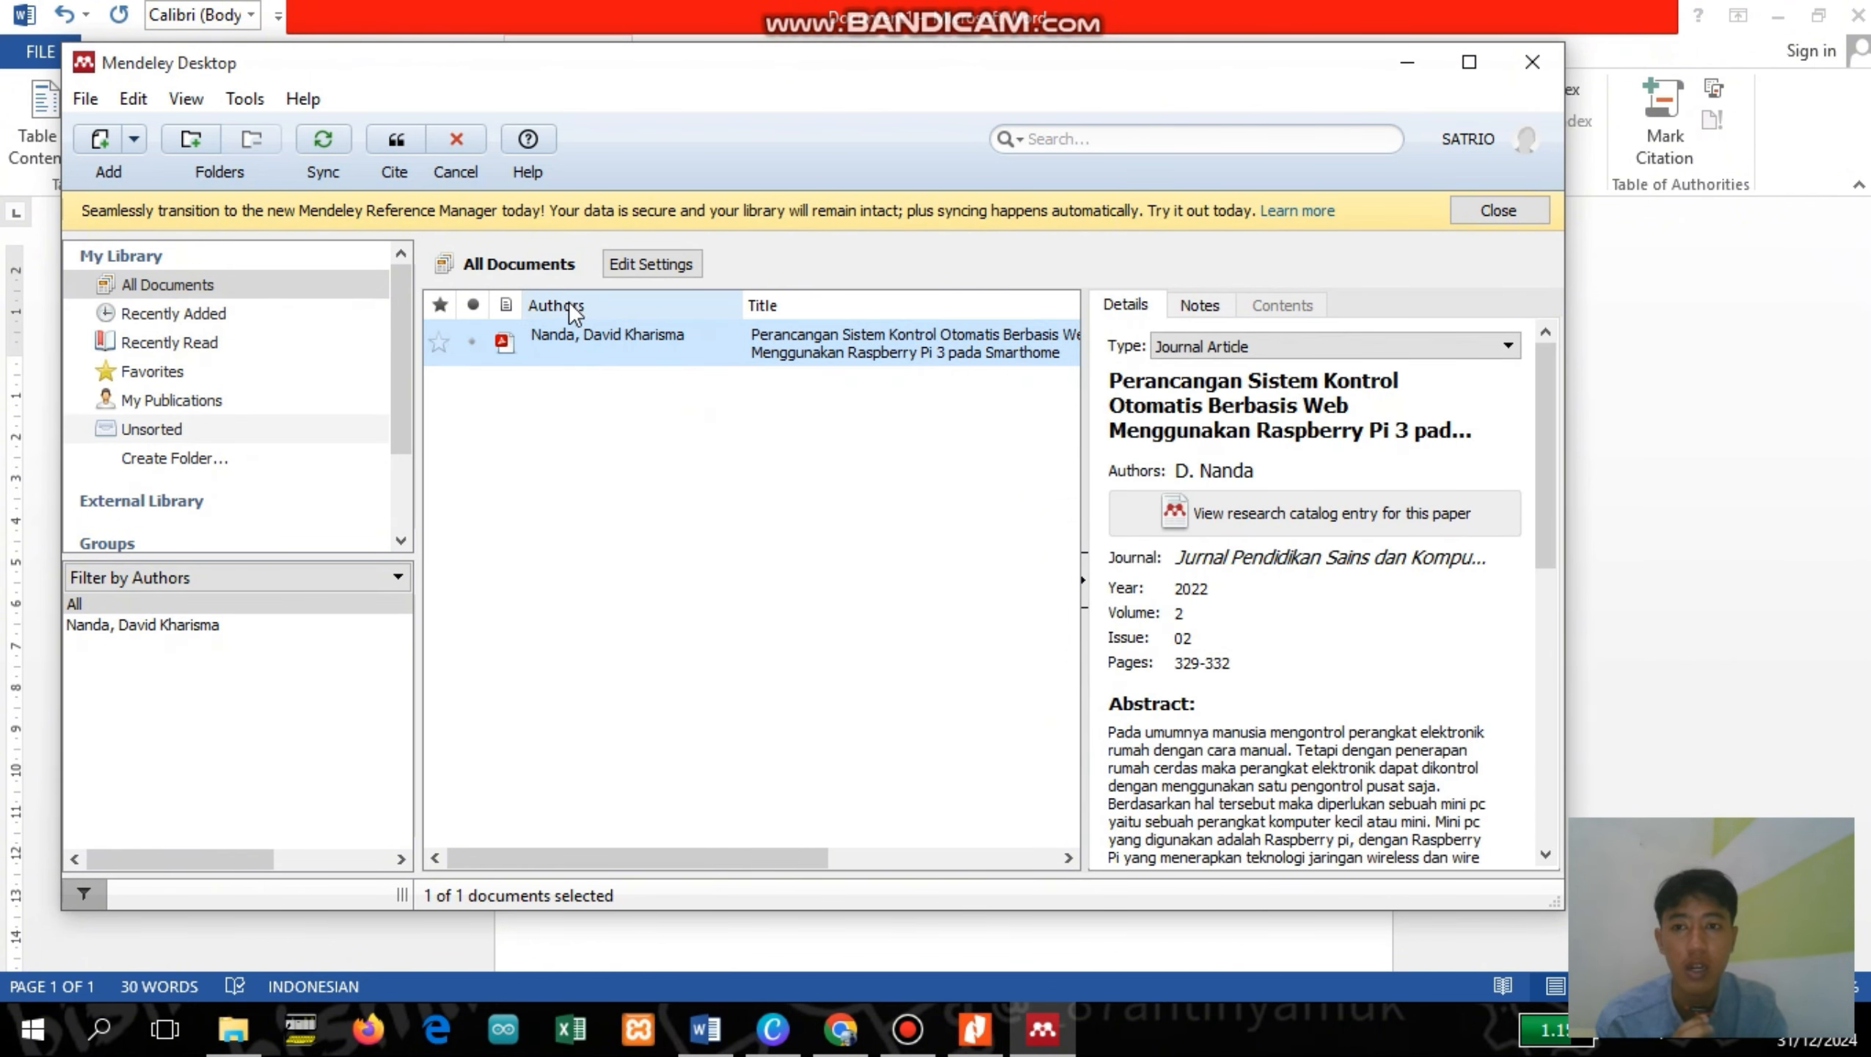
left_click(402, 142)
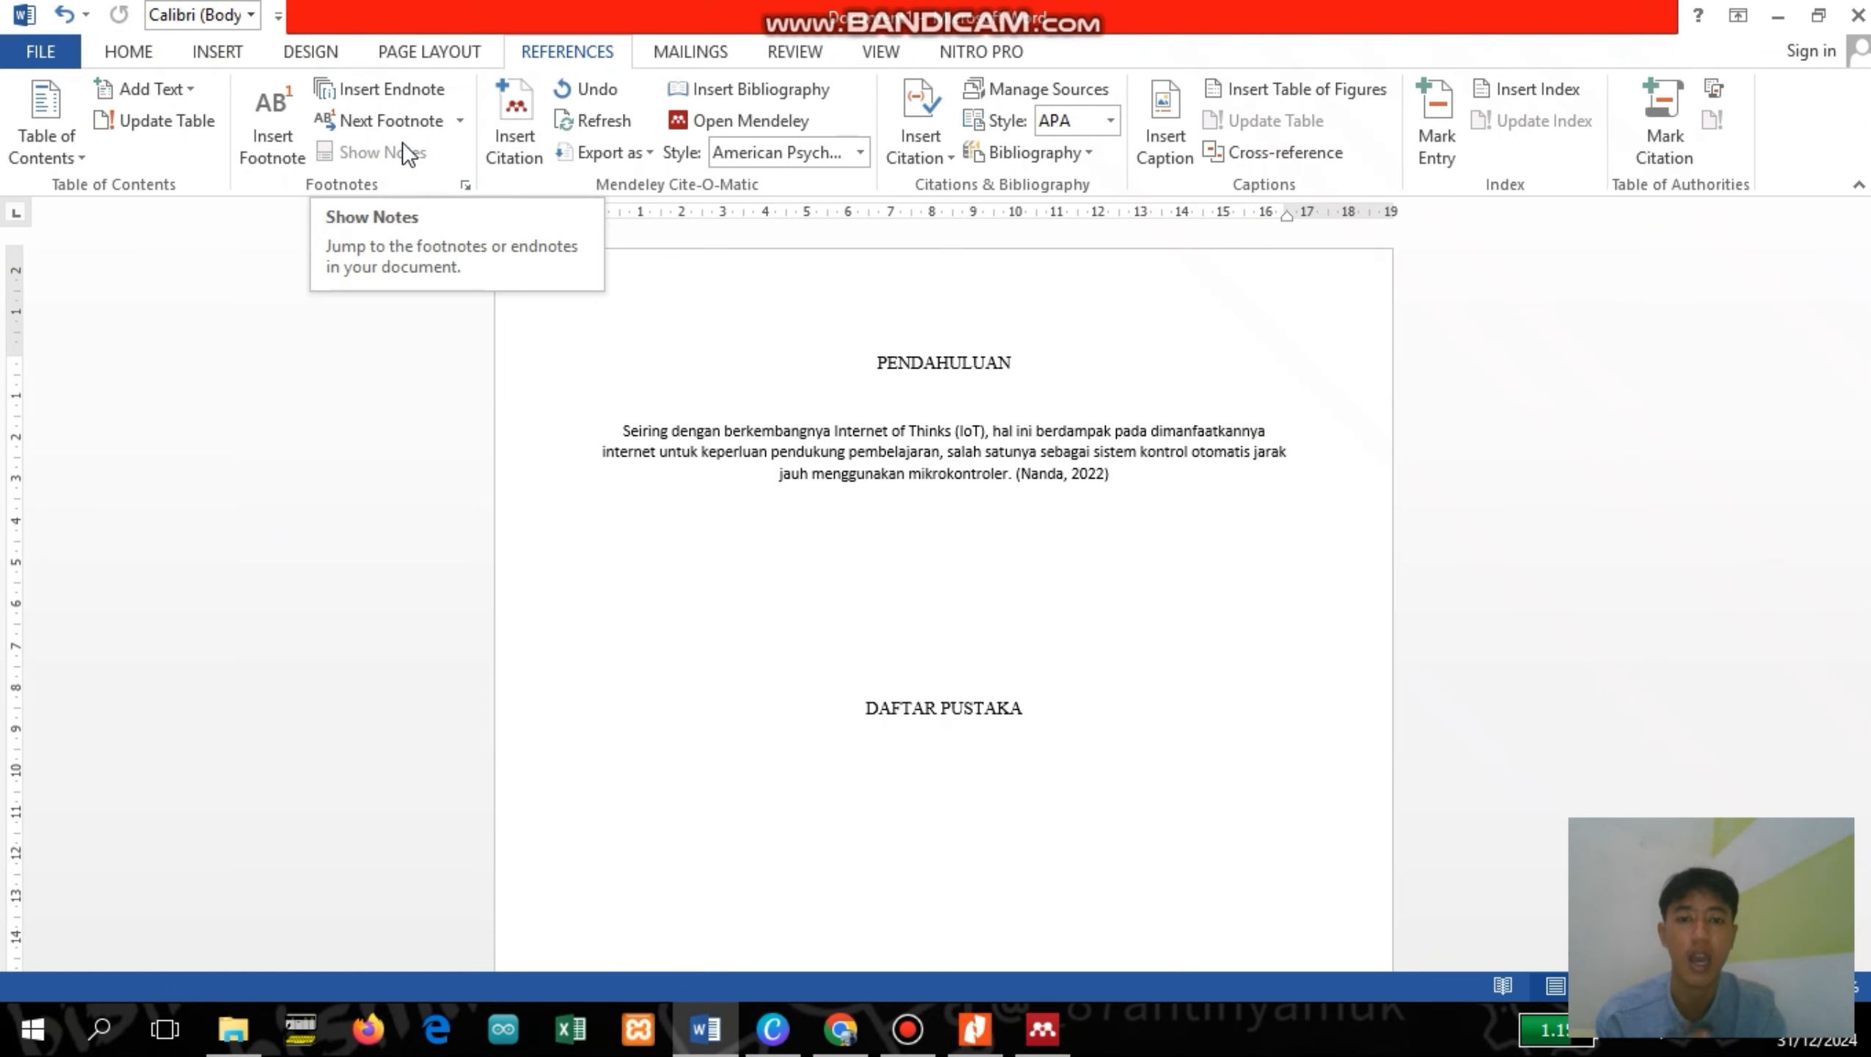
left_click(1017, 473)
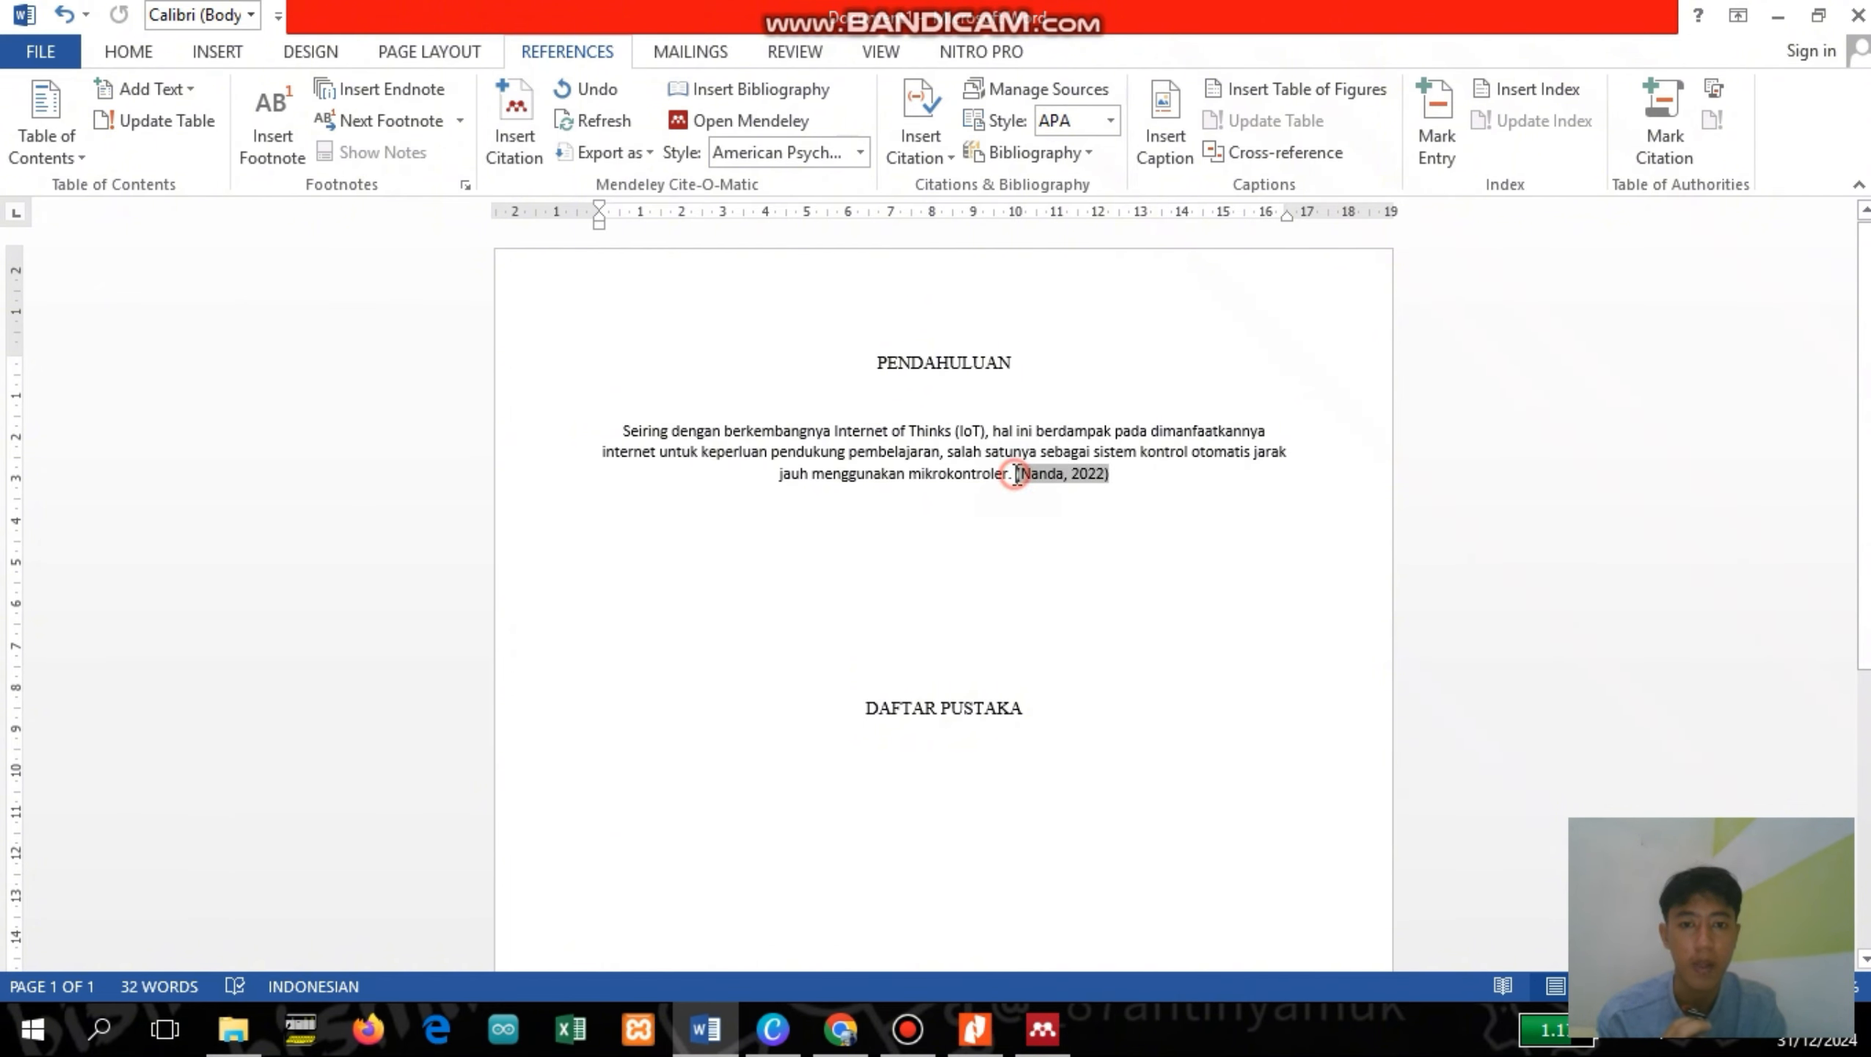
left_click(1048, 534)
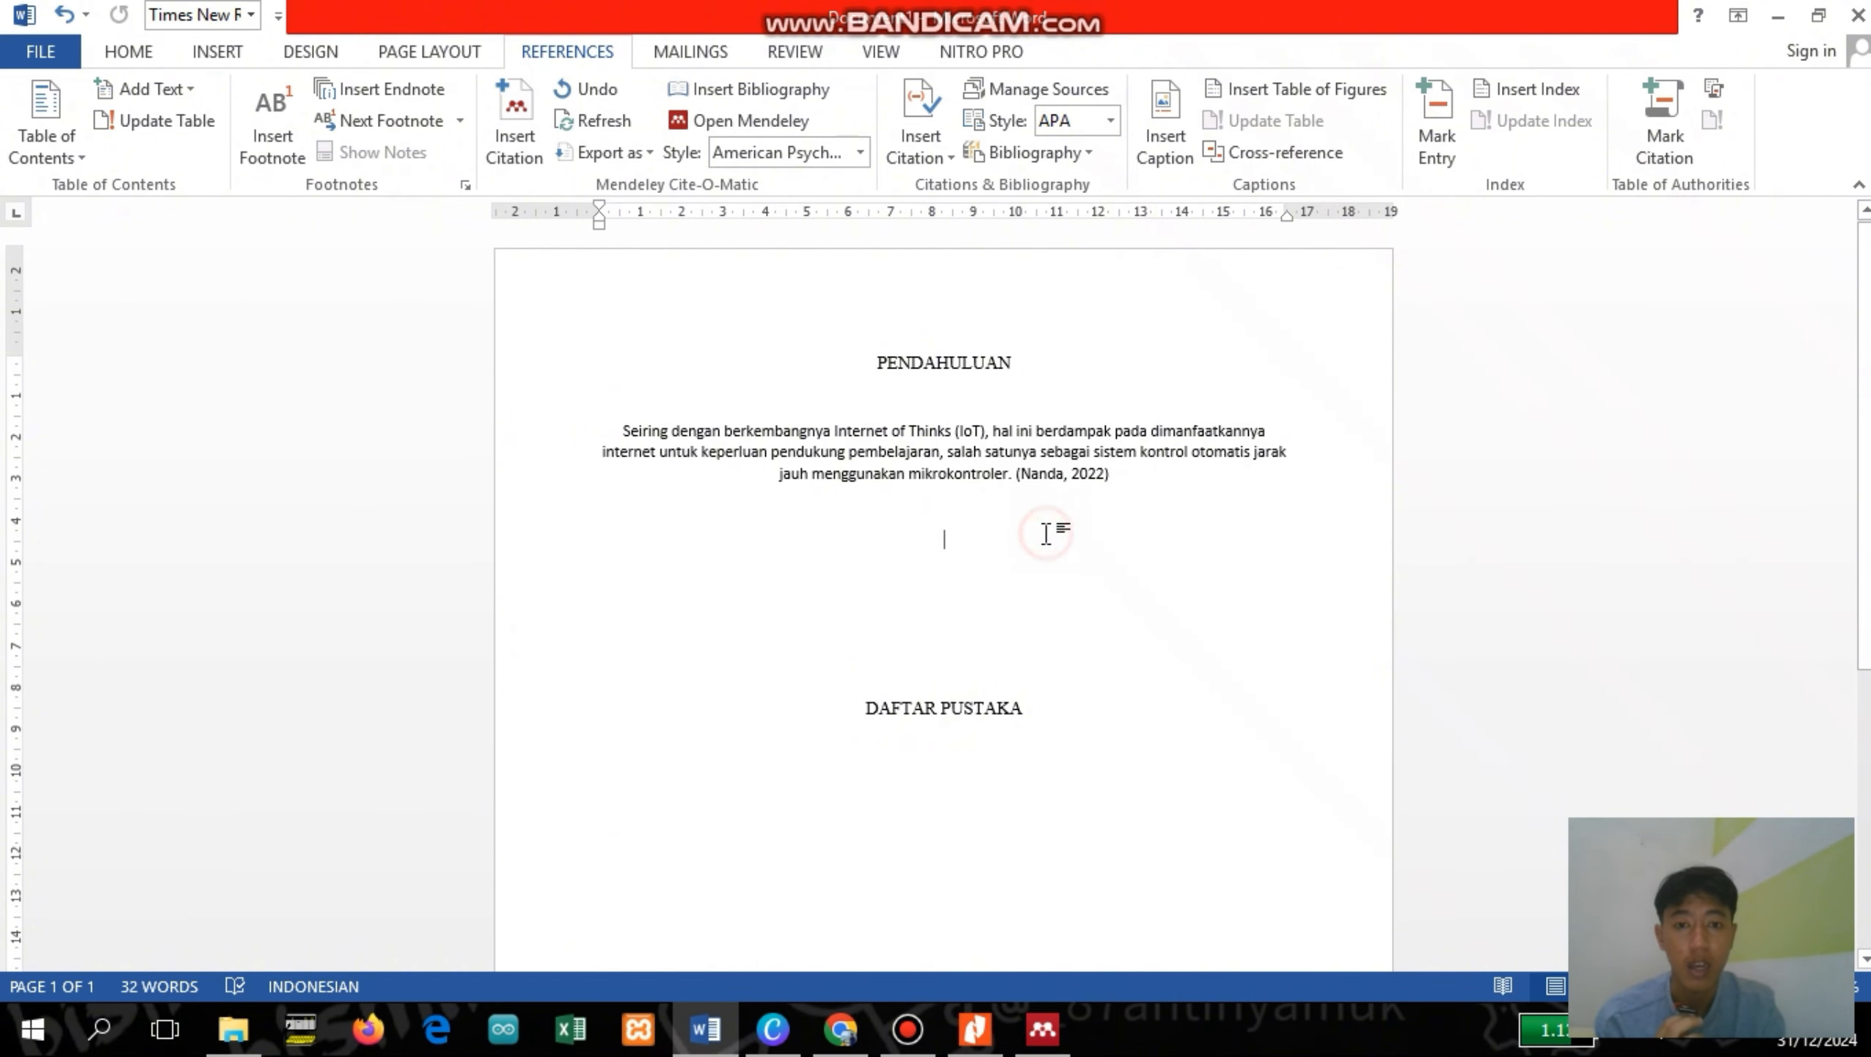
- Delete four blank lines above the DAFTAR PUSTAKA heading
left_click(980, 675)
key("BackSpace")
key("BackSpace")
key("BackSpace")
key("BackSpace")
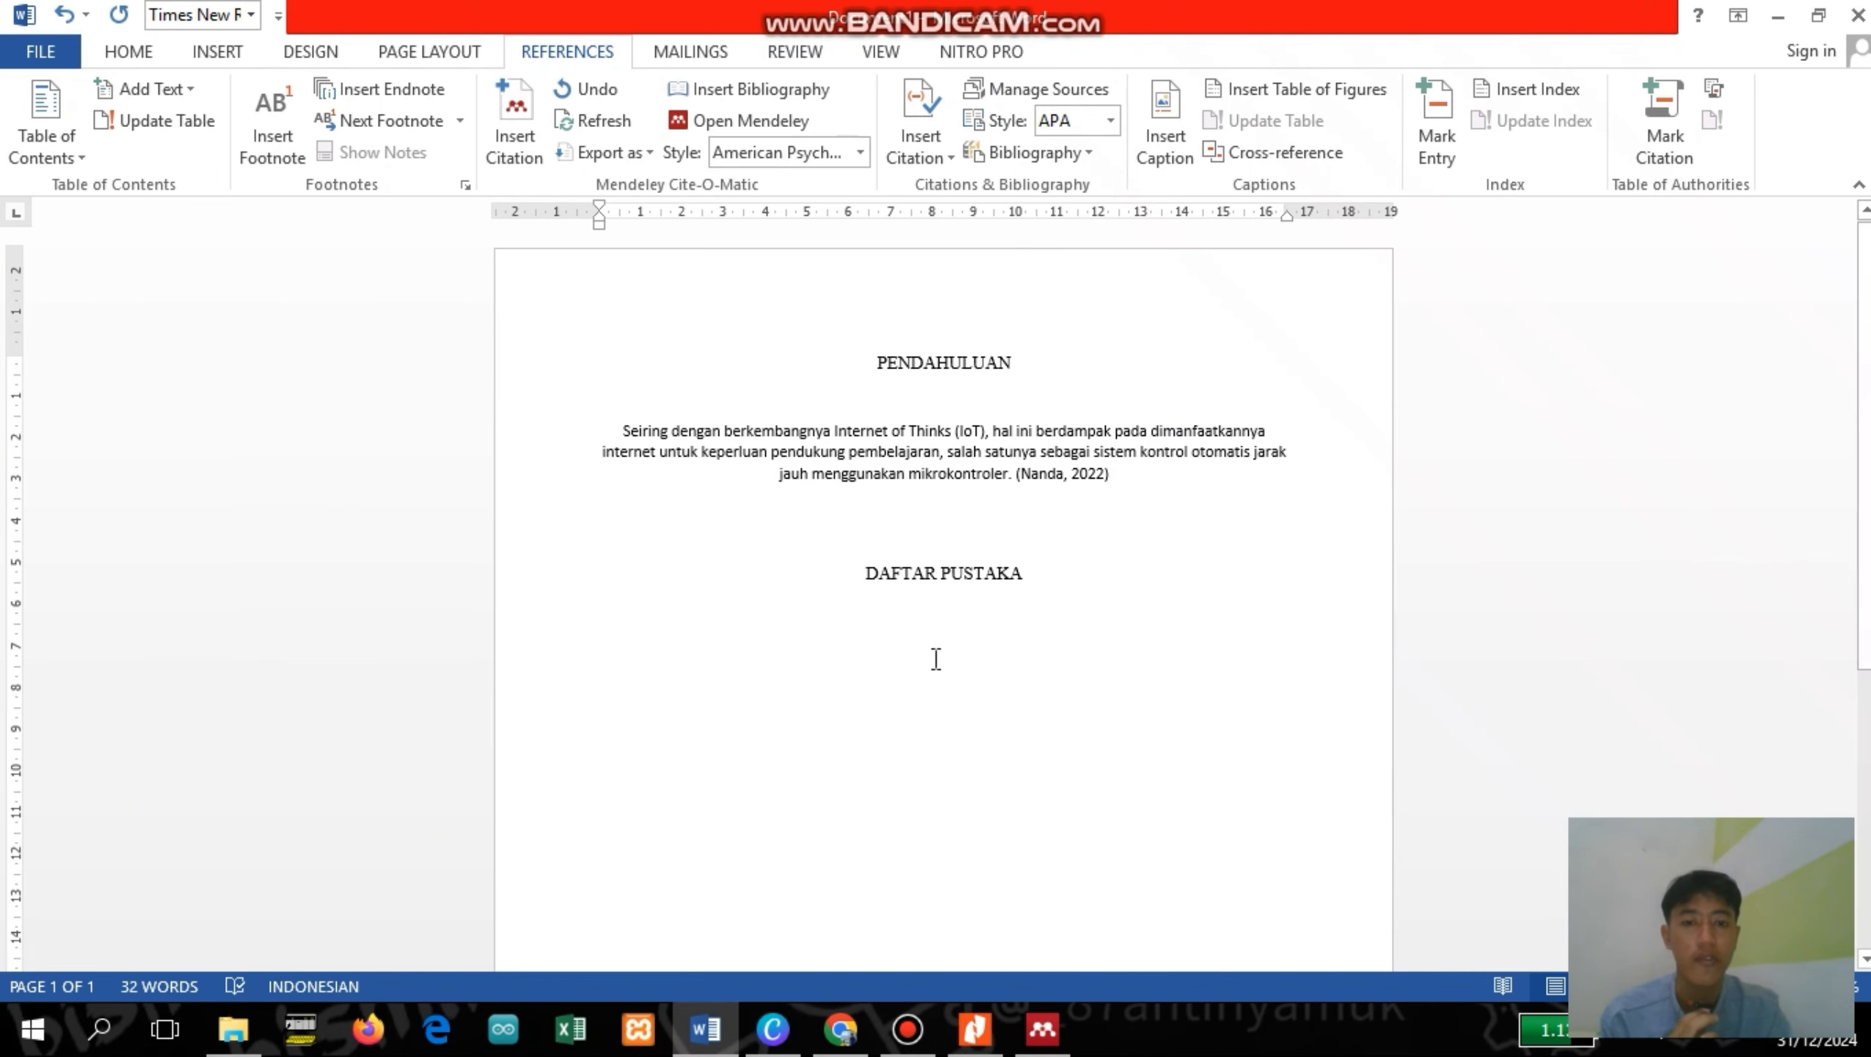
- Insert the Mendeley bibliography on a new line below DAFTAR PUSTAKA, keeping the American Psychological Association 7th edition style
left_click(1062, 584)
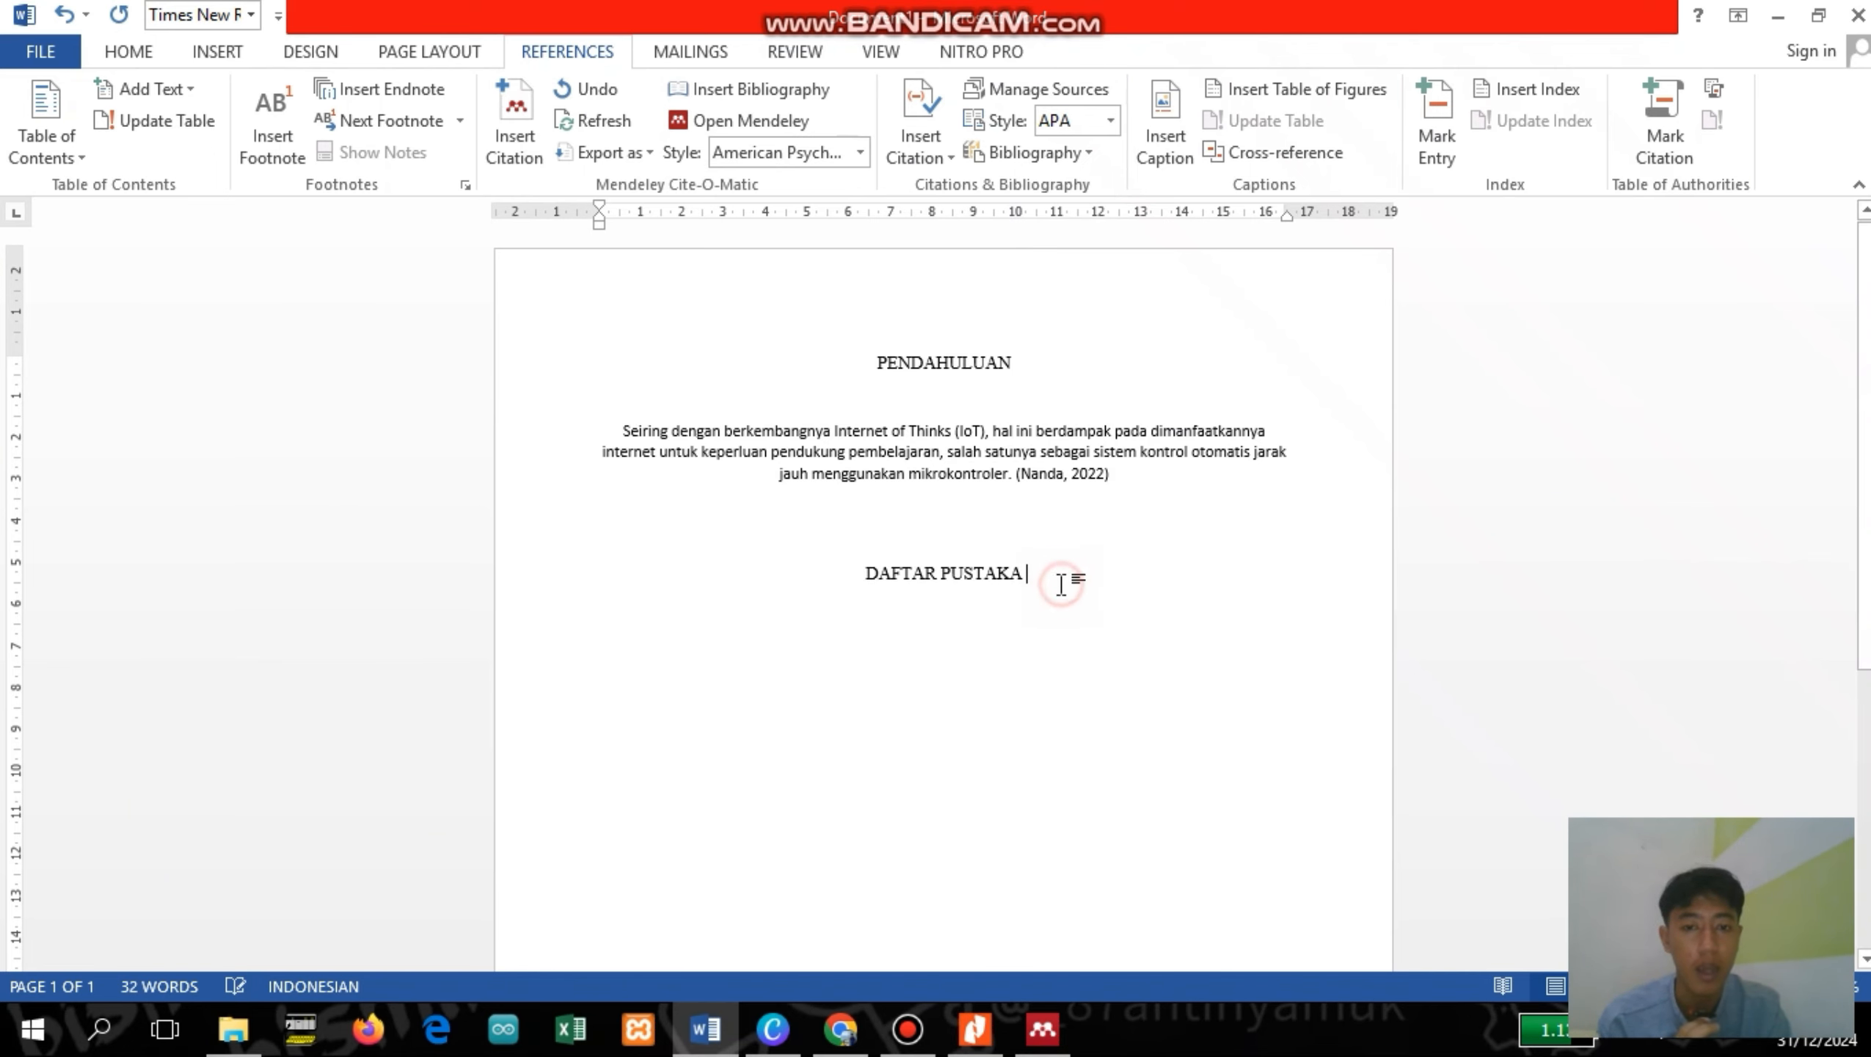
key("Return")
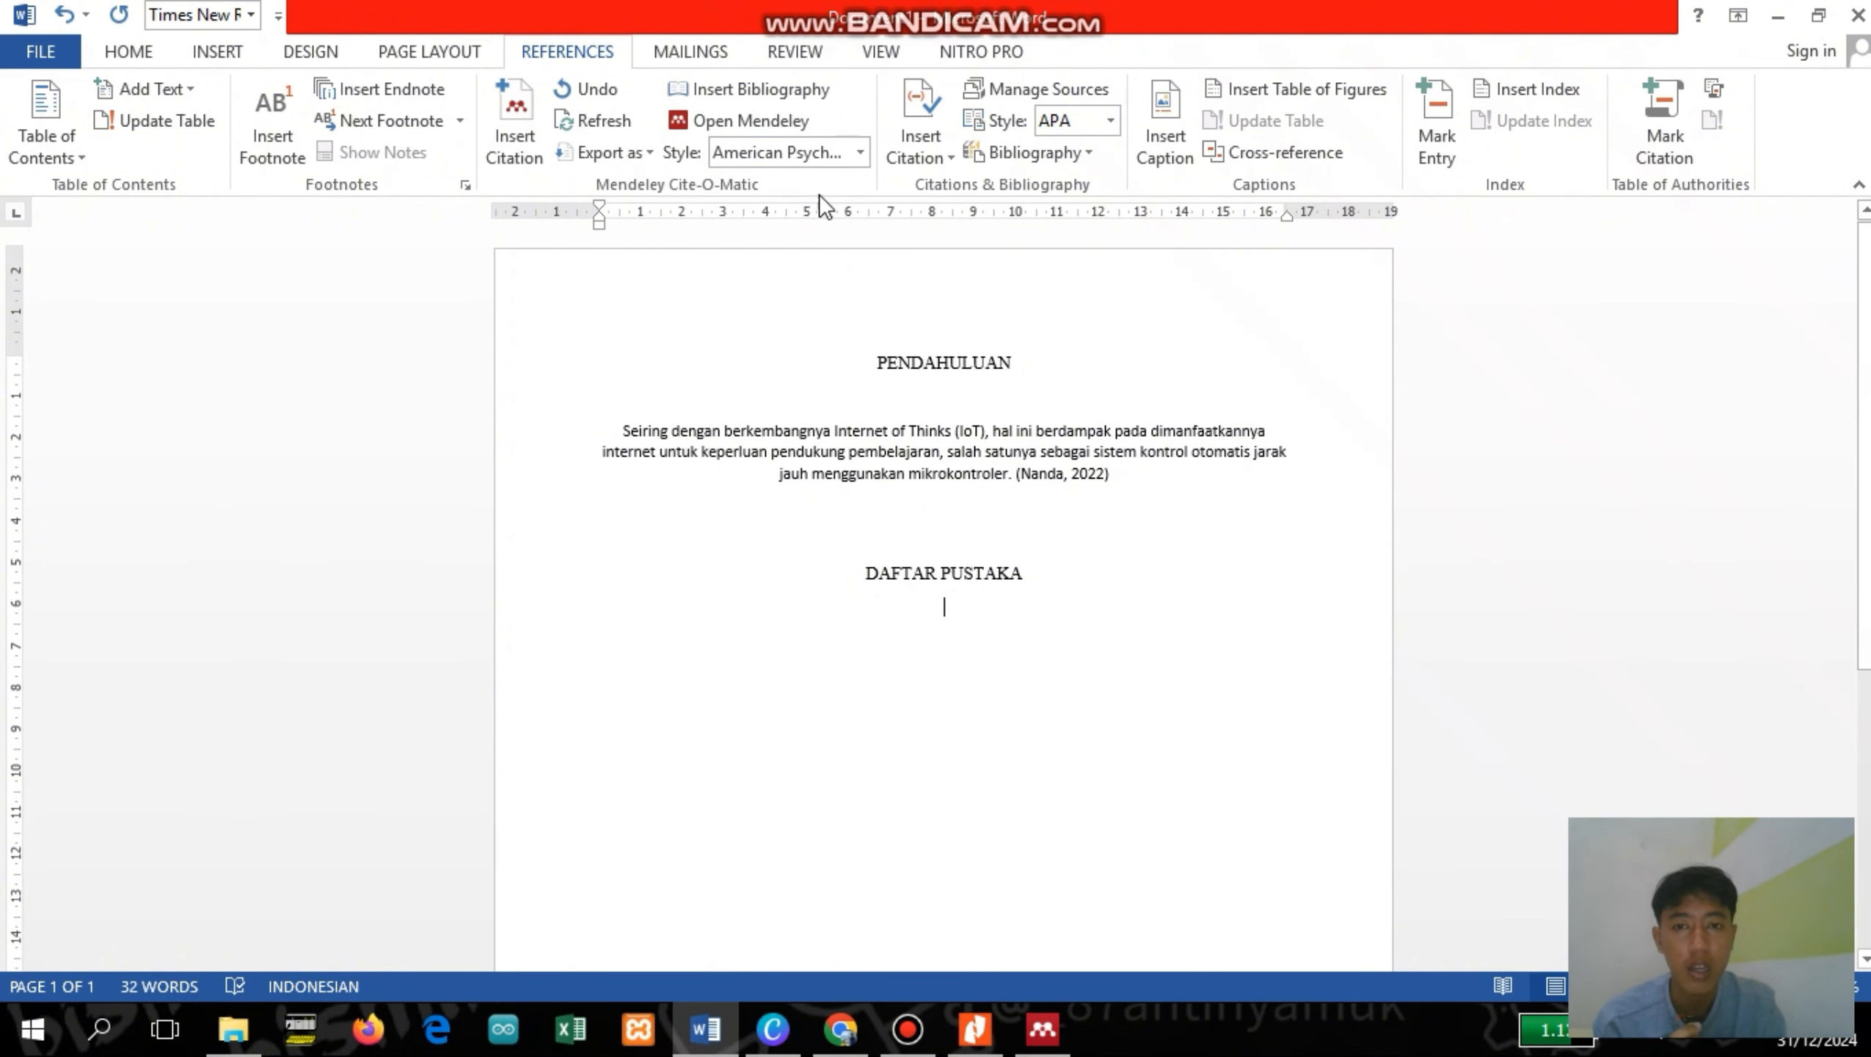
left_click(860, 155)
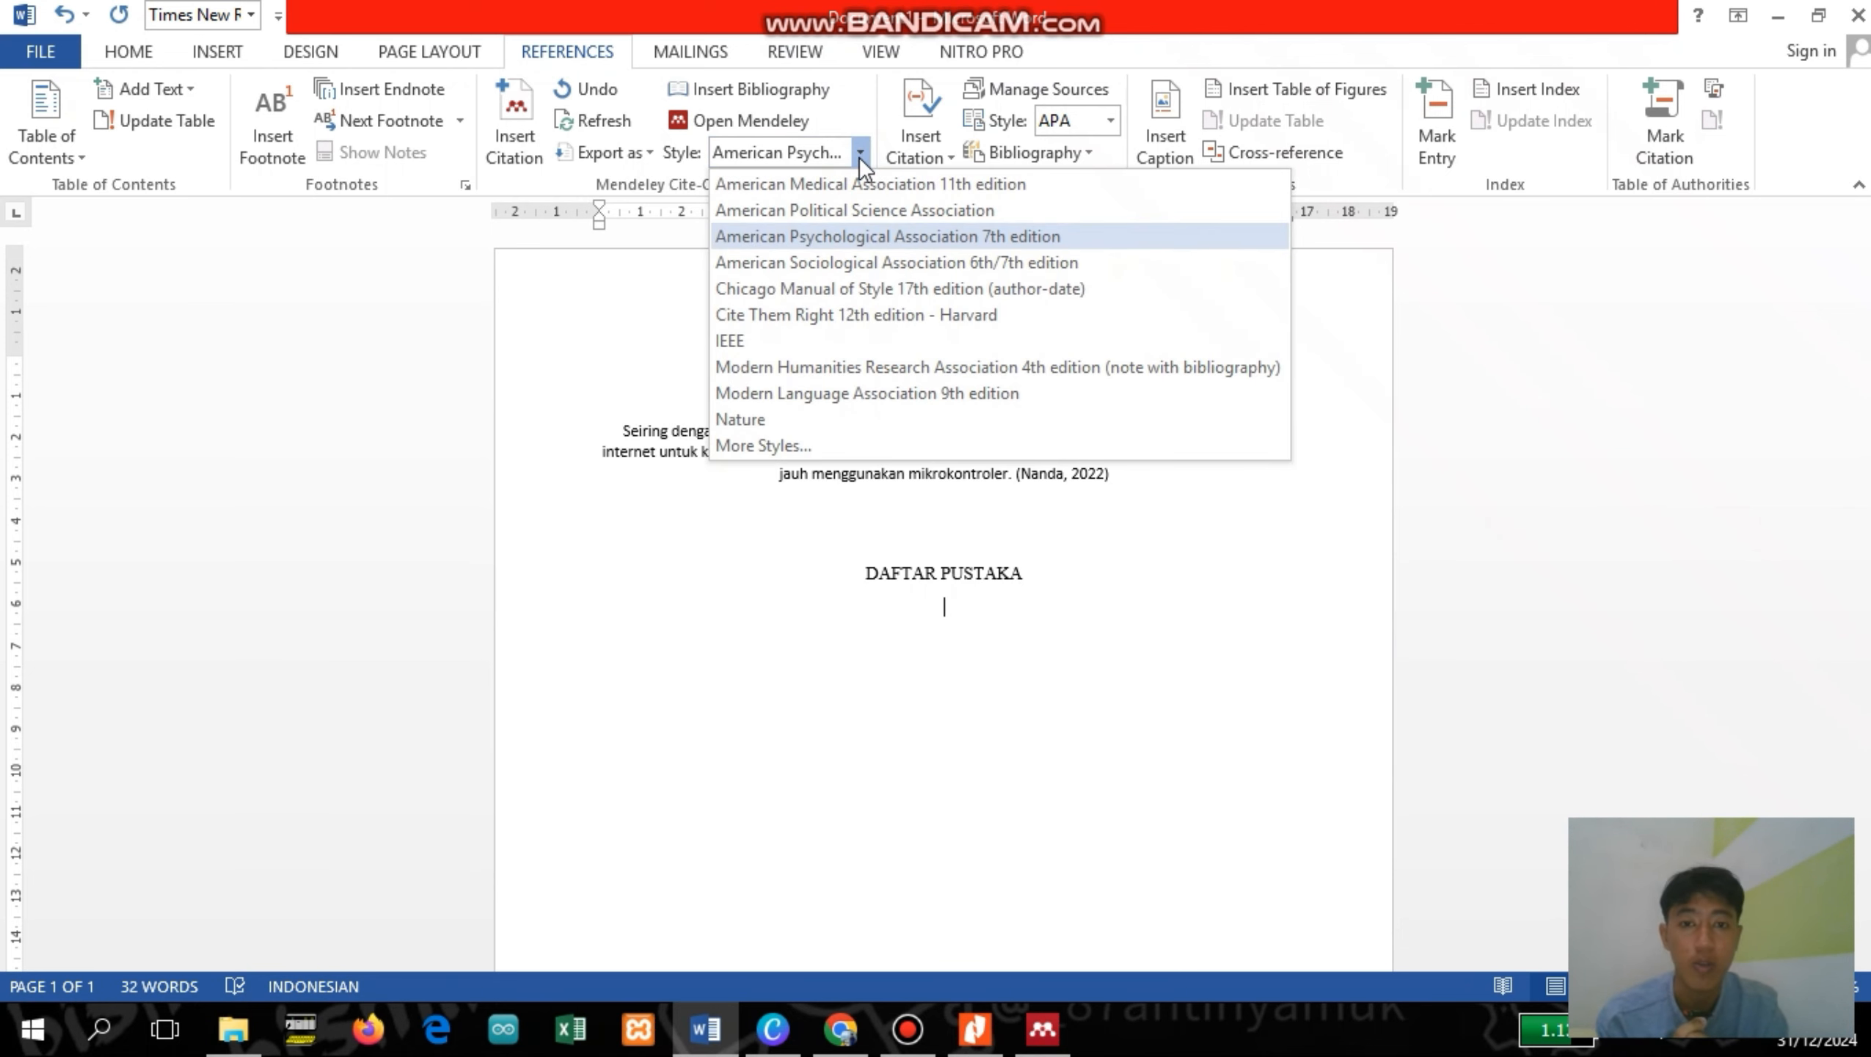
left_click(859, 154)
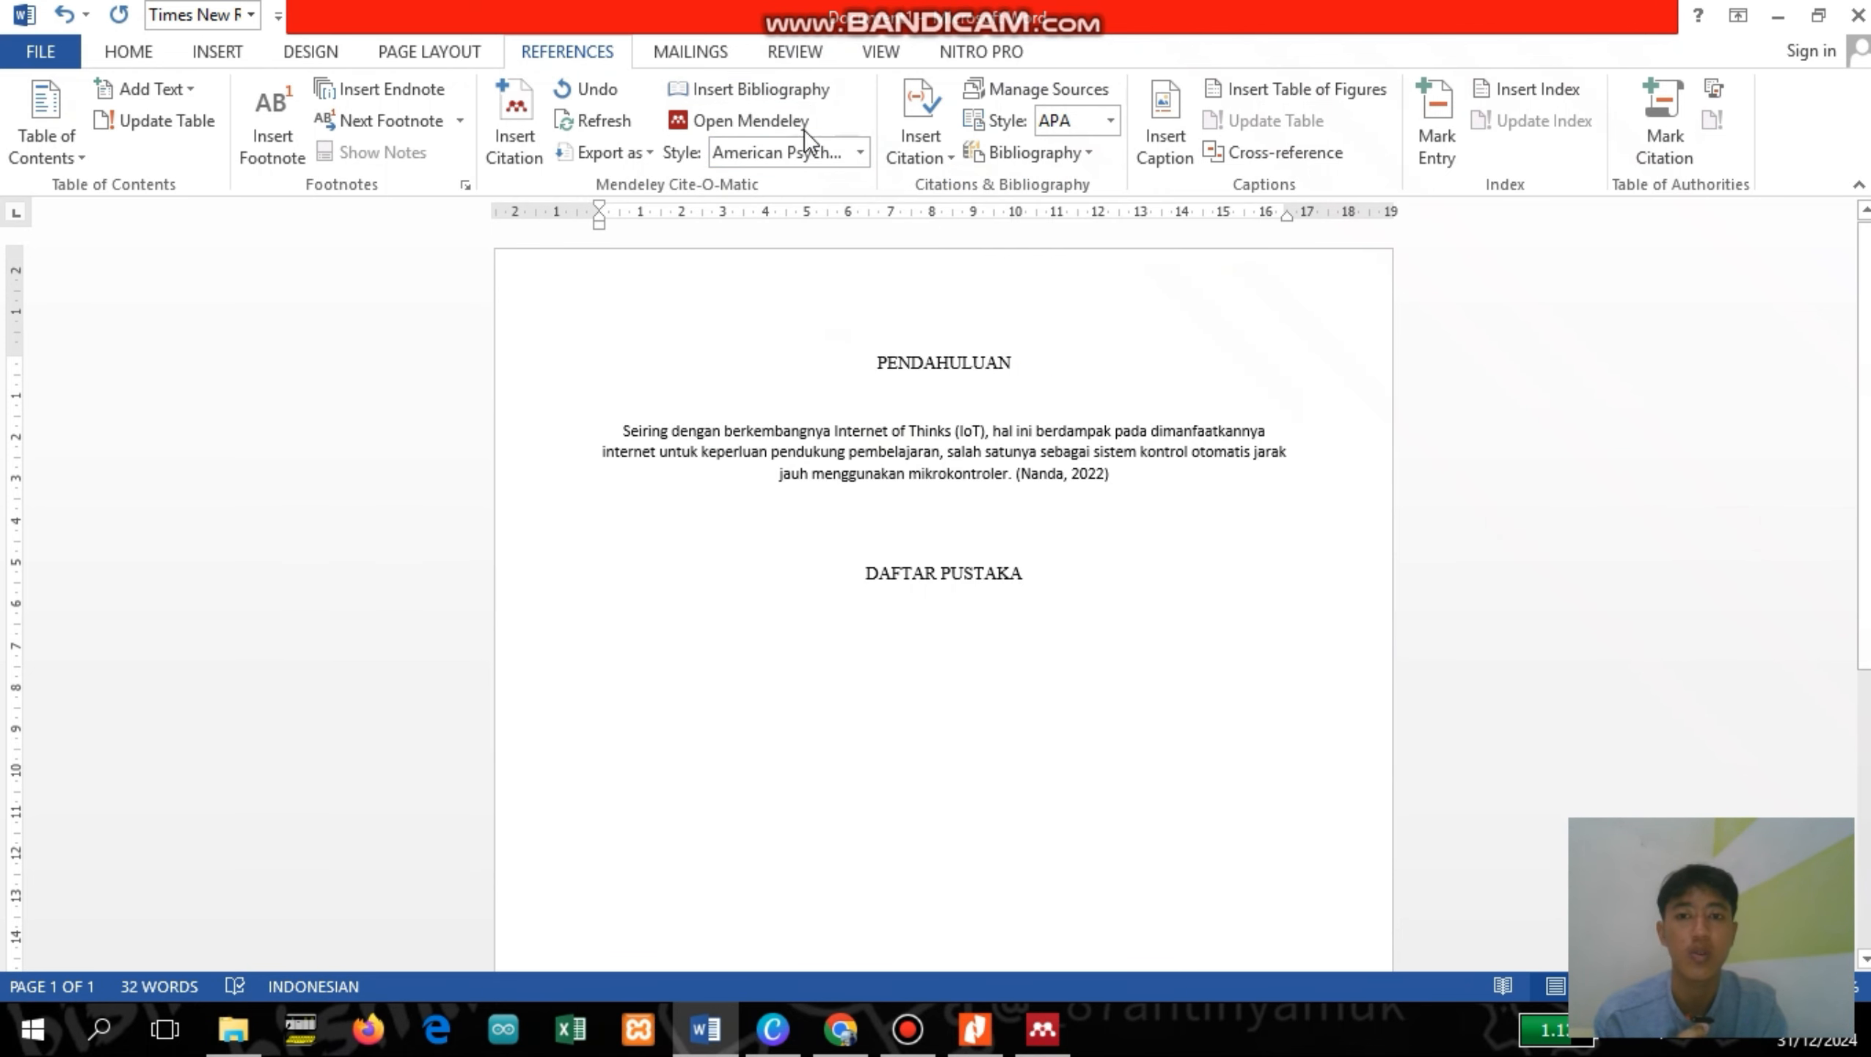
left_click(764, 98)
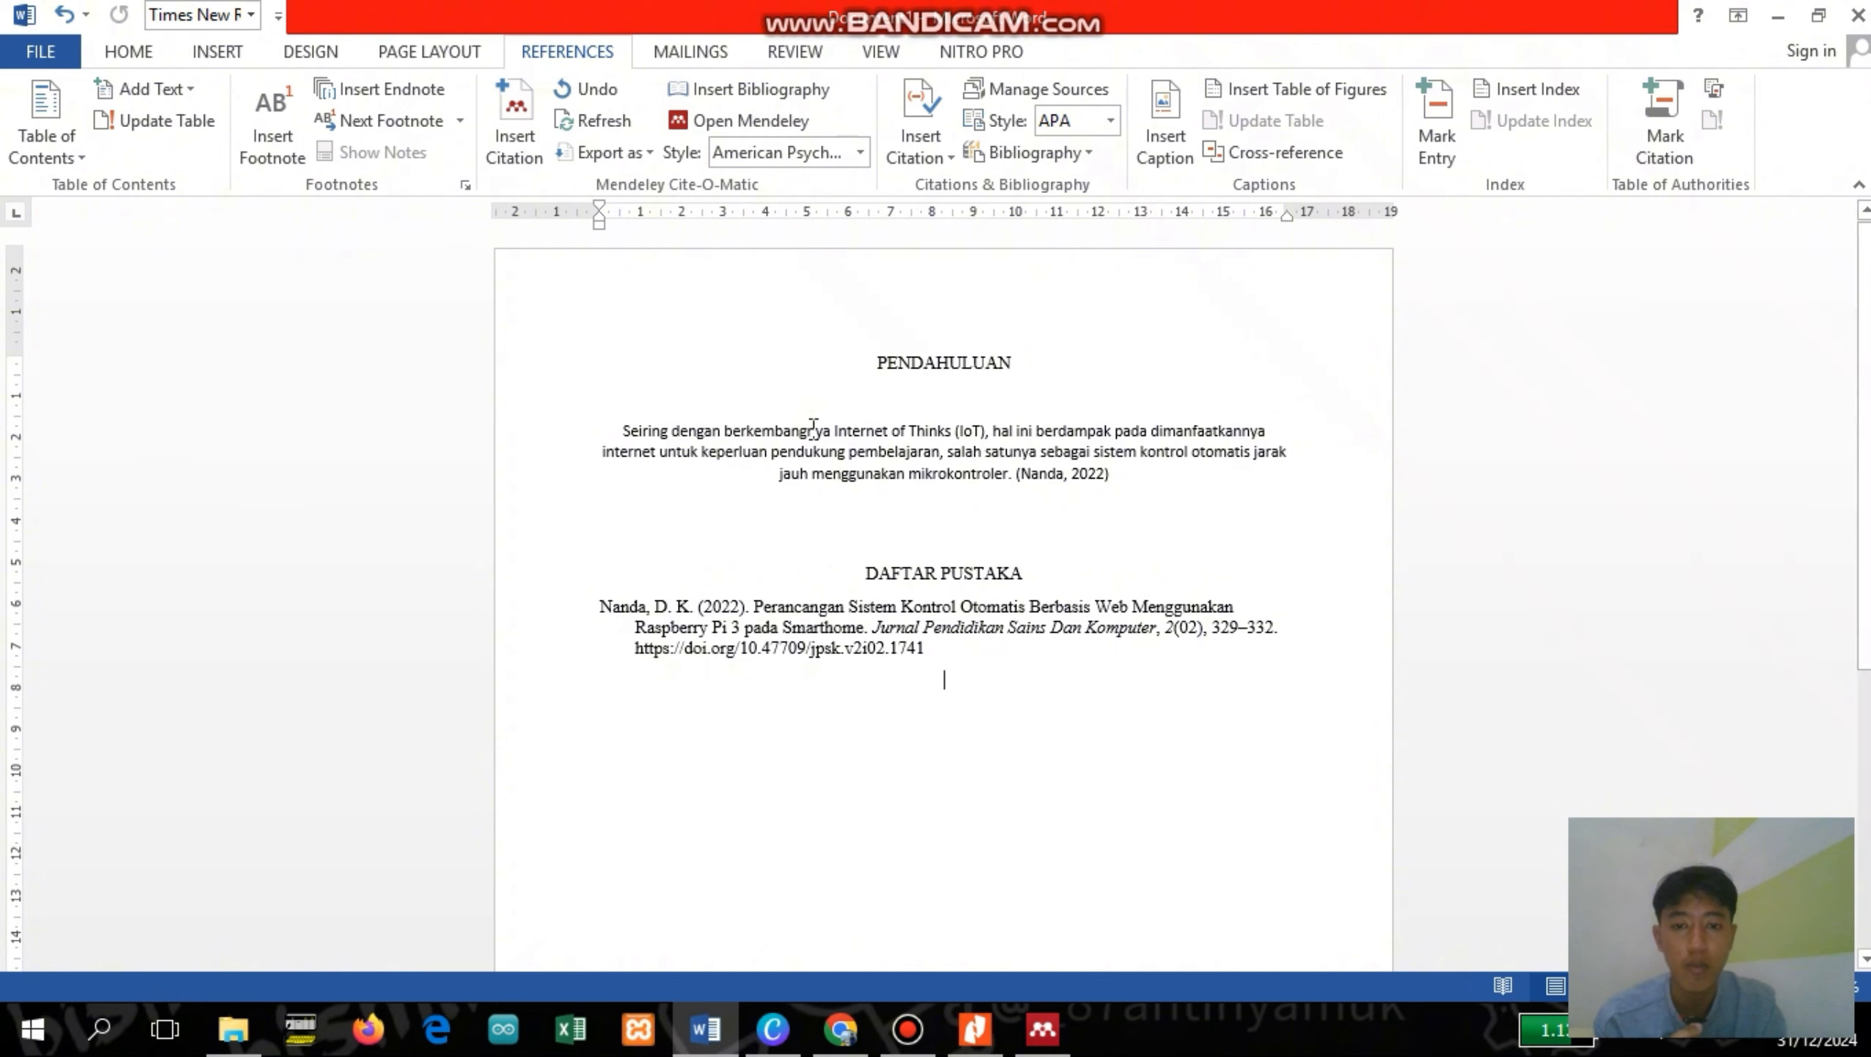